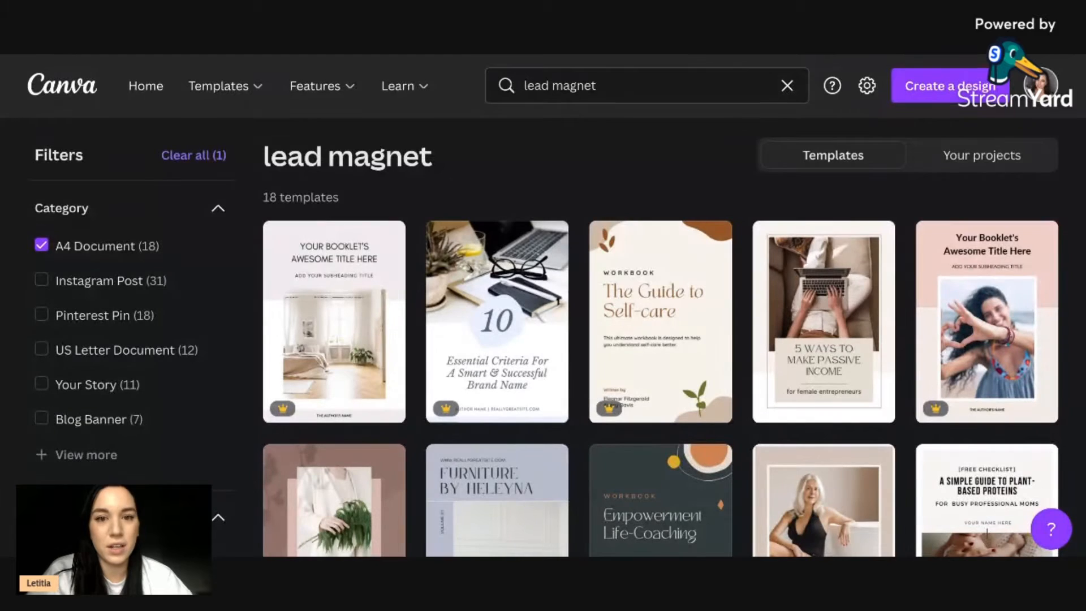
Search the template library for "youtube thumbnail" and show the YouTube Thumbnails templates.
click(585, 88)
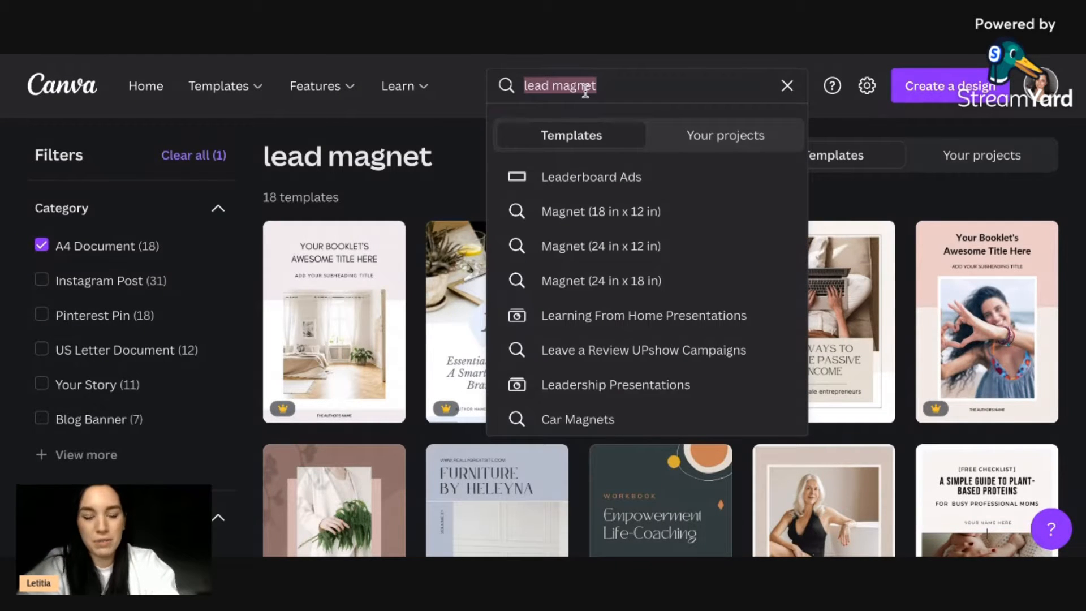
text(you)
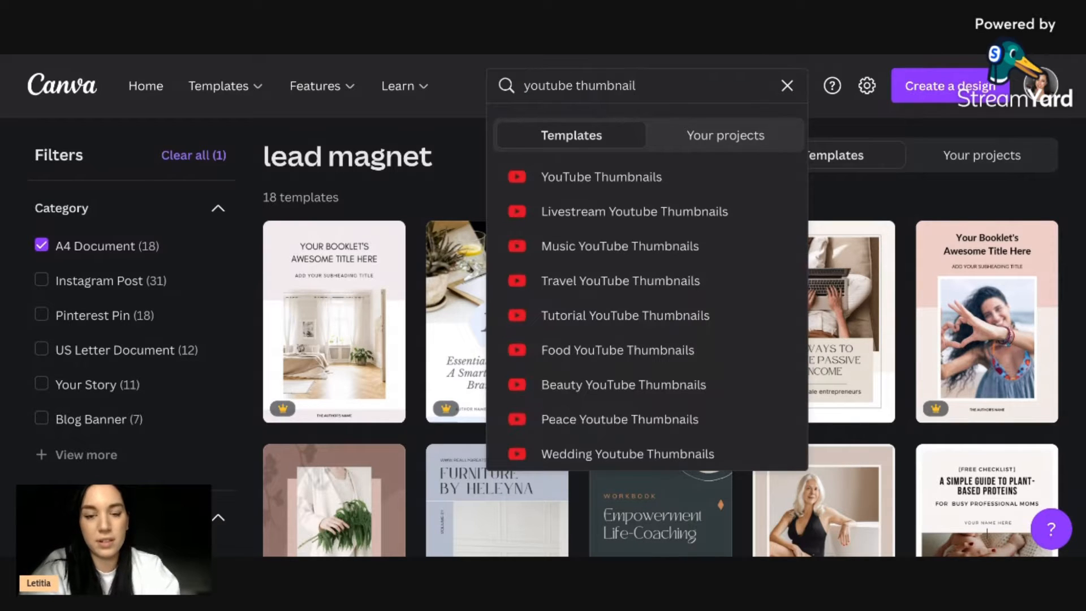
text(tube thumbnail)
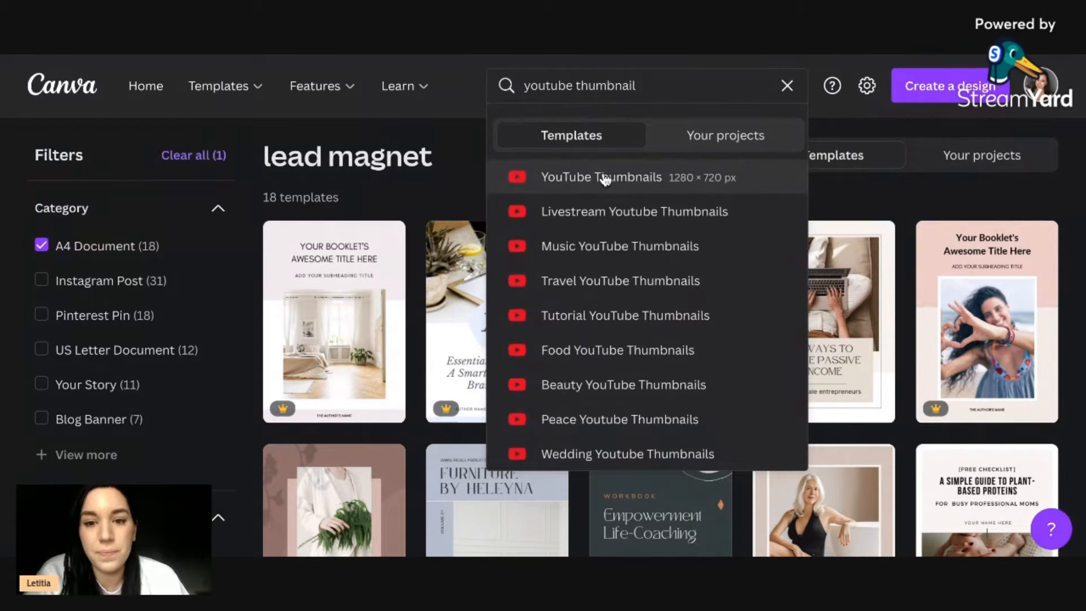
click(604, 177)
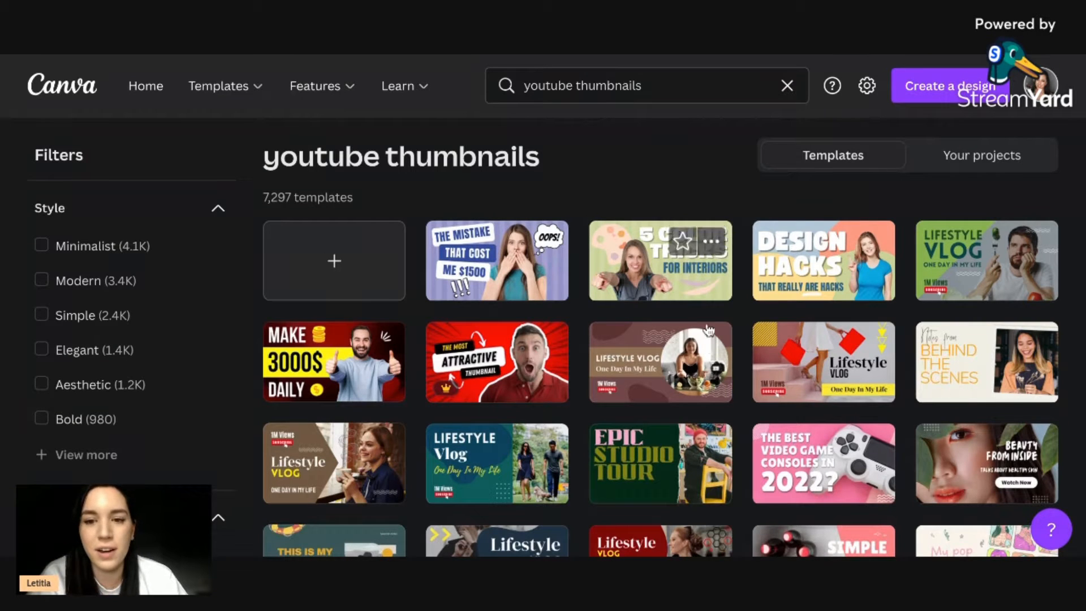
Browse the YouTube thumbnail templates and open the tutorial one titled "The Best Way to Create Viral Content".
scroll(706, 331, down, 4)
scroll(705, 331, down, 1)
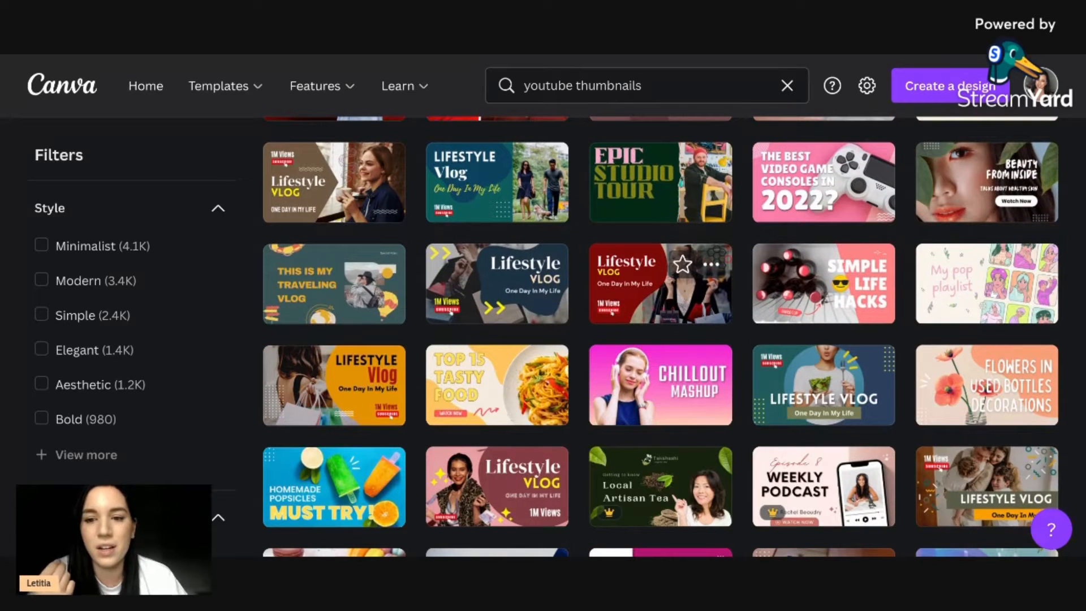
scroll(705, 317, down, 4)
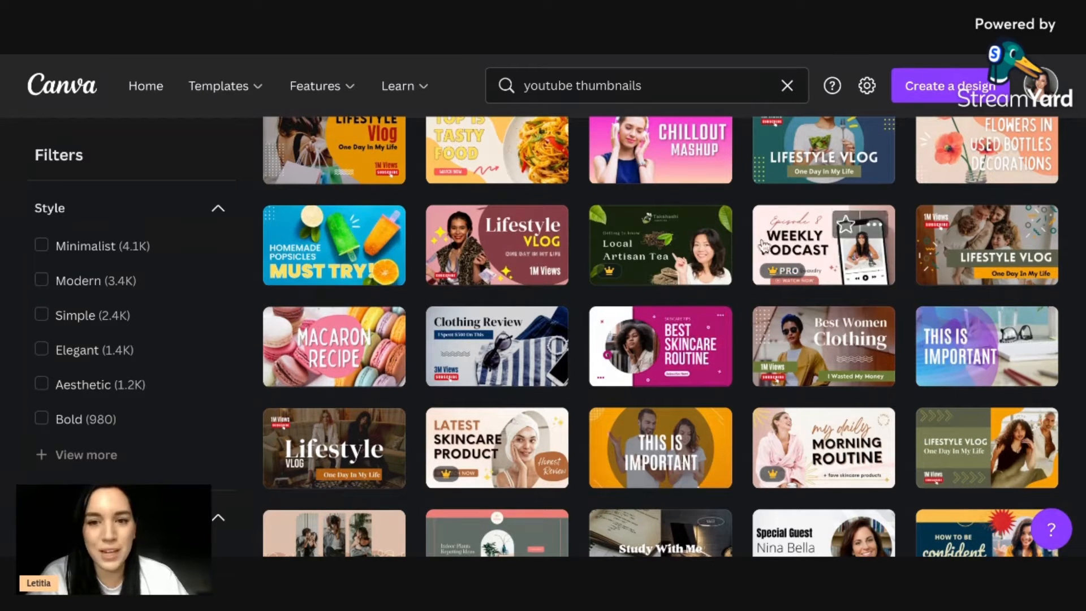
scroll(761, 244, up, 3)
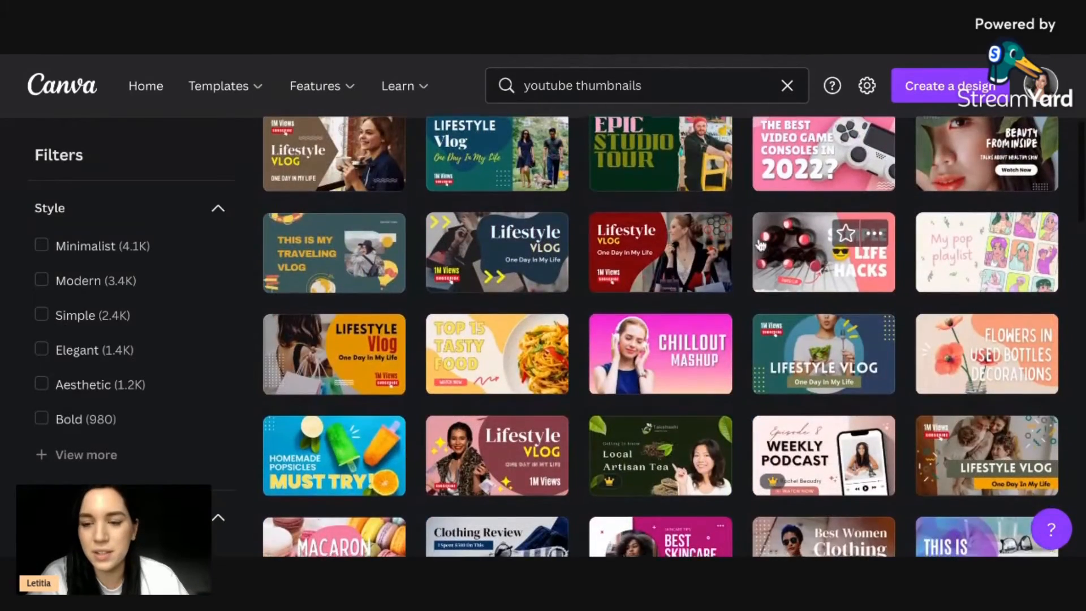
scroll(760, 245, down, 5)
scroll(761, 244, down, 3)
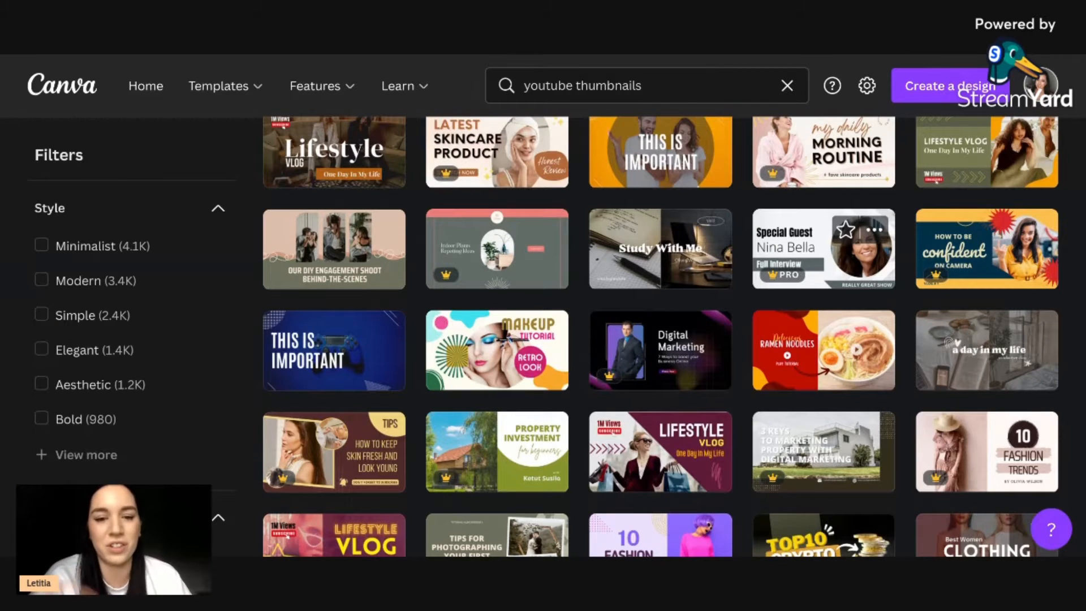
scroll(860, 417, down, 10)
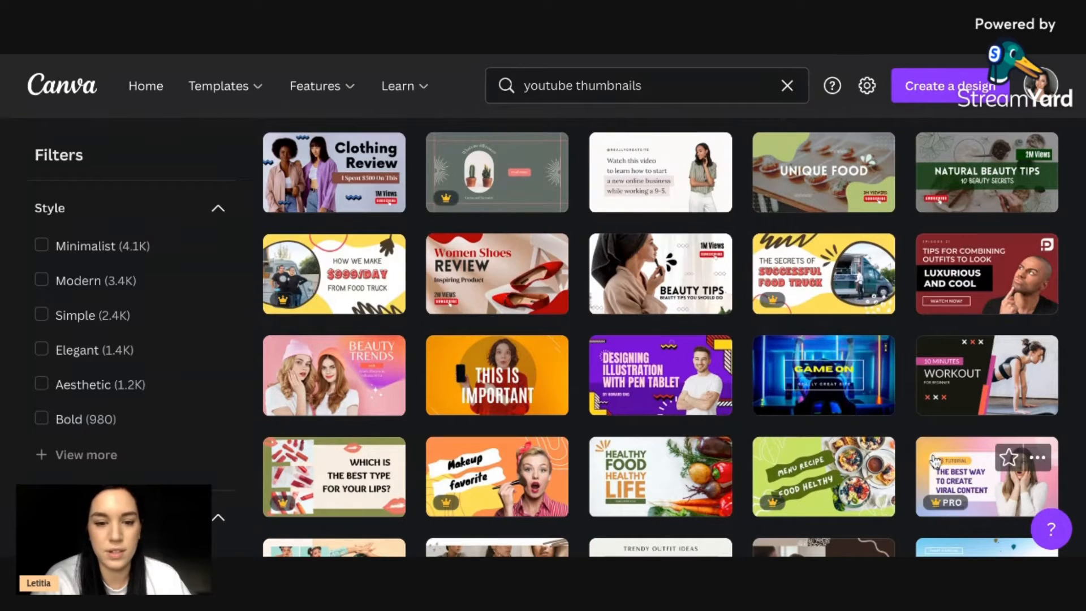
scroll(972, 473, down, 3)
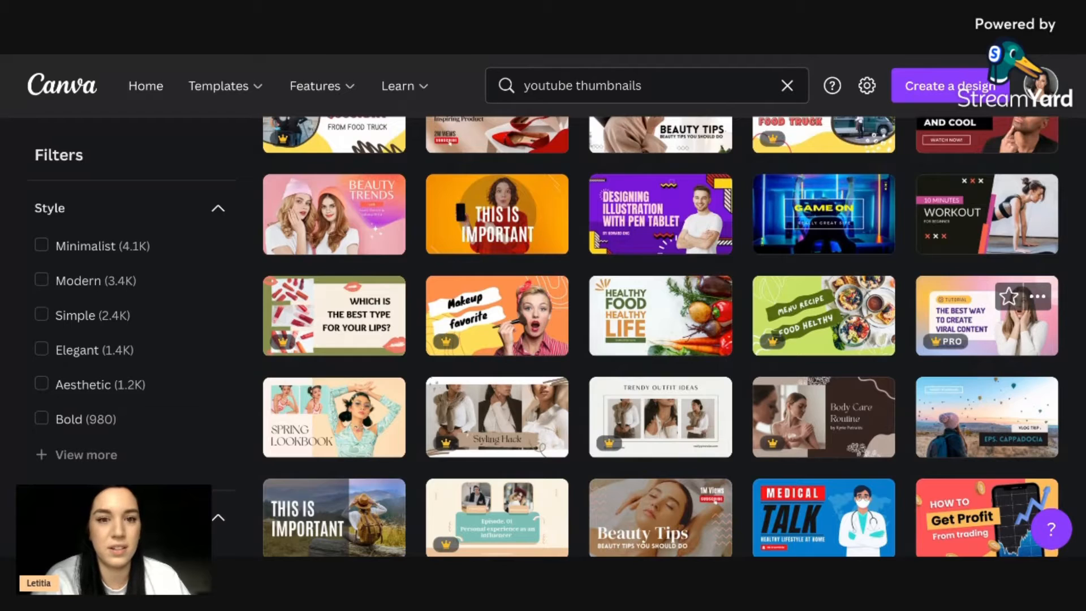
click(984, 323)
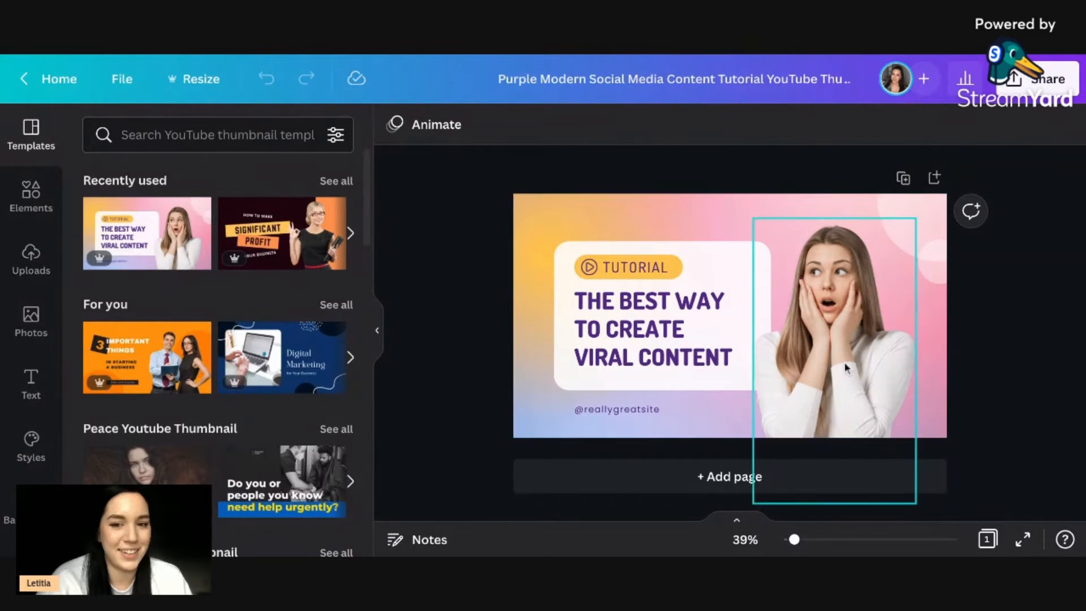
Add the uploaded portrait of the smiling woman in a black T-shirt and delete the template's photo of the surprised woman.
click(888, 367)
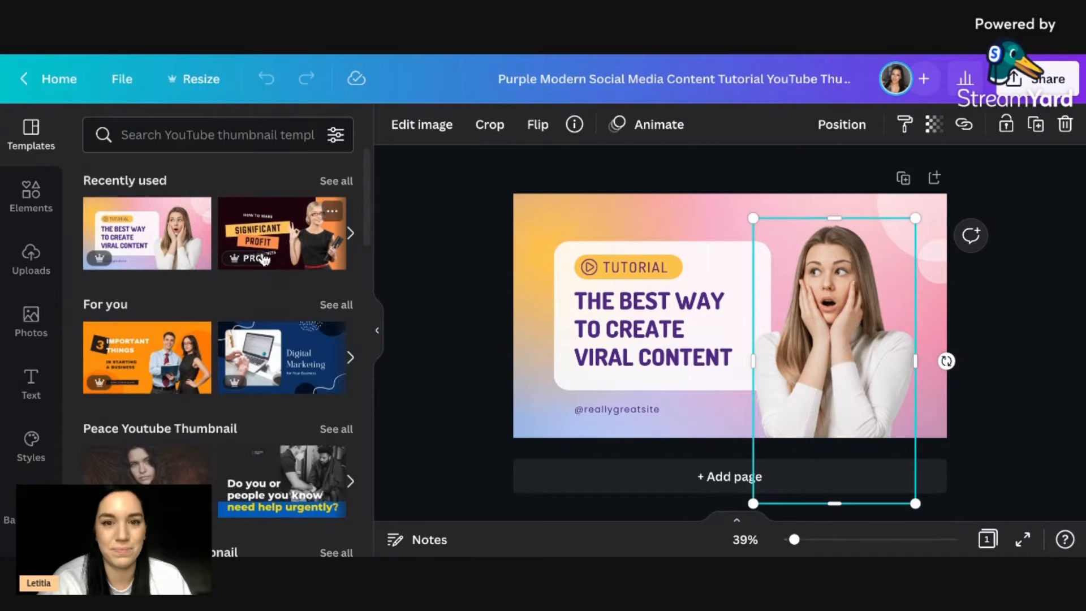
click(41, 322)
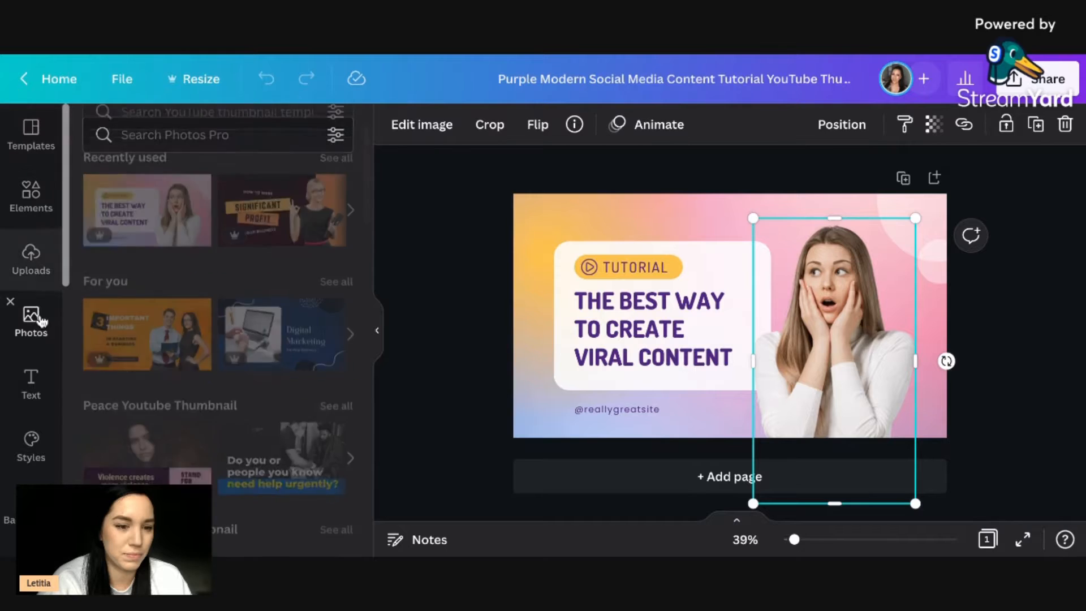
click(32, 266)
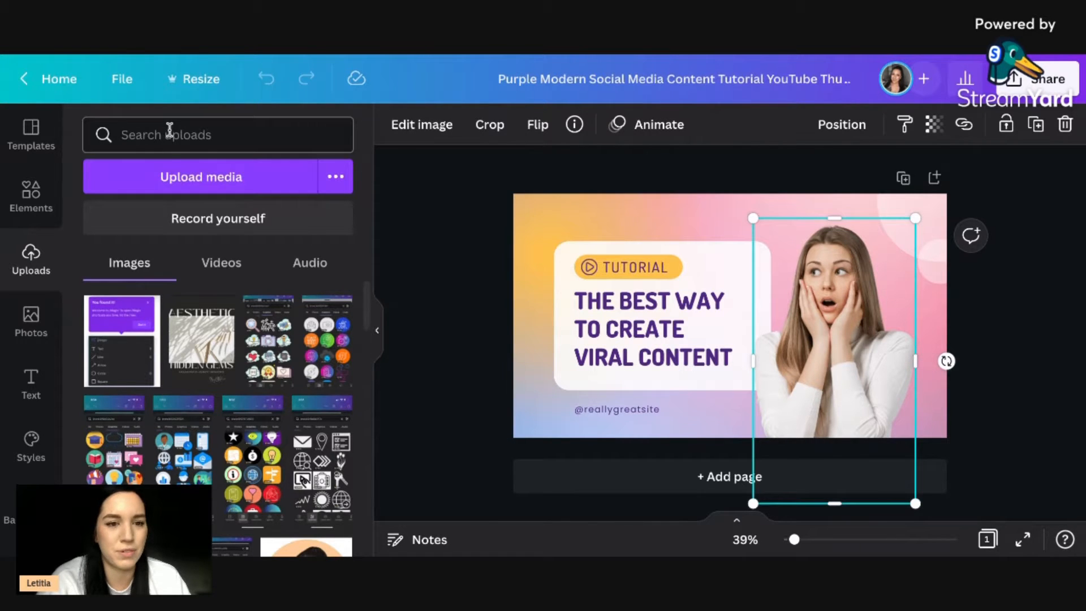
scroll(243, 340, down, 5)
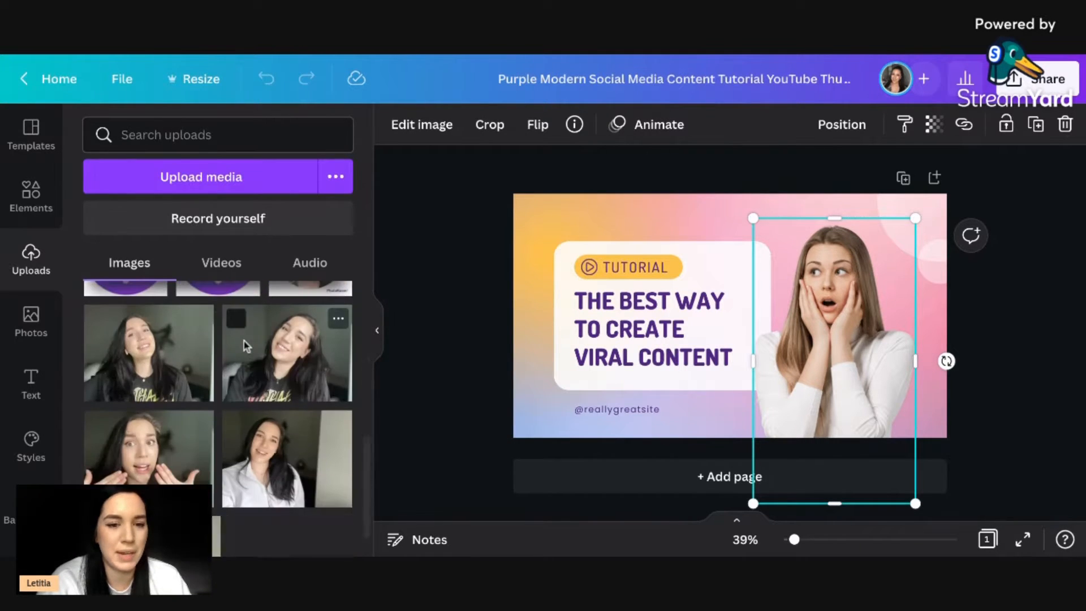
click(162, 357)
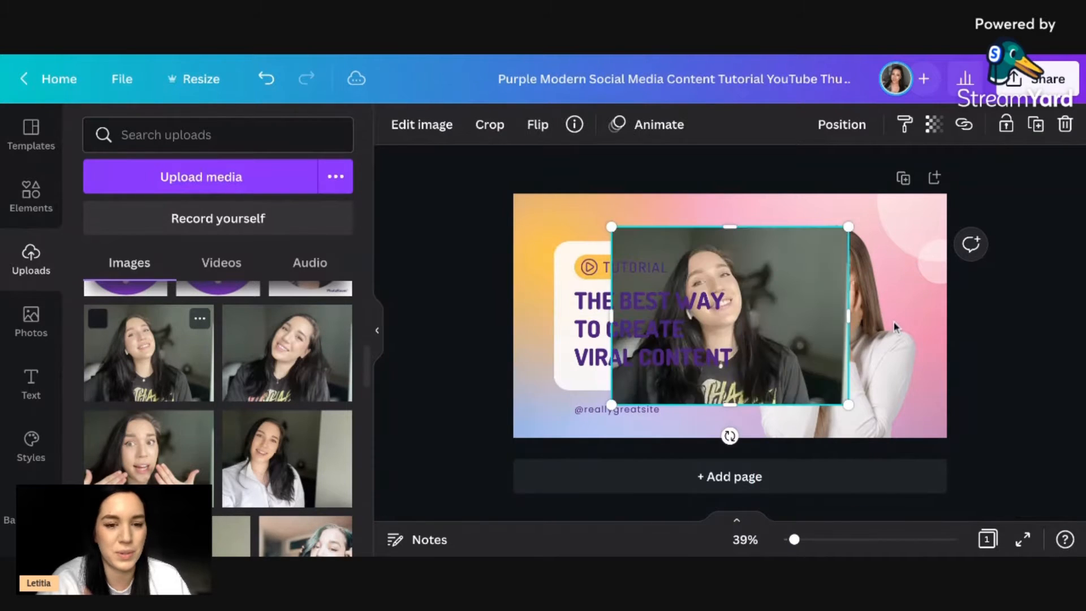
click(900, 355)
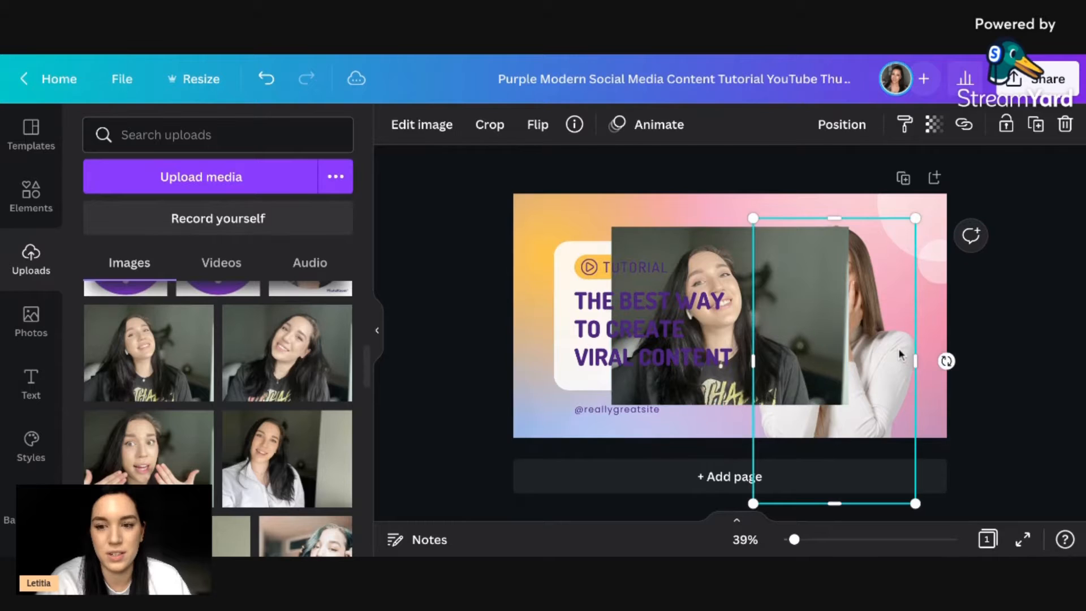
key(Delete)
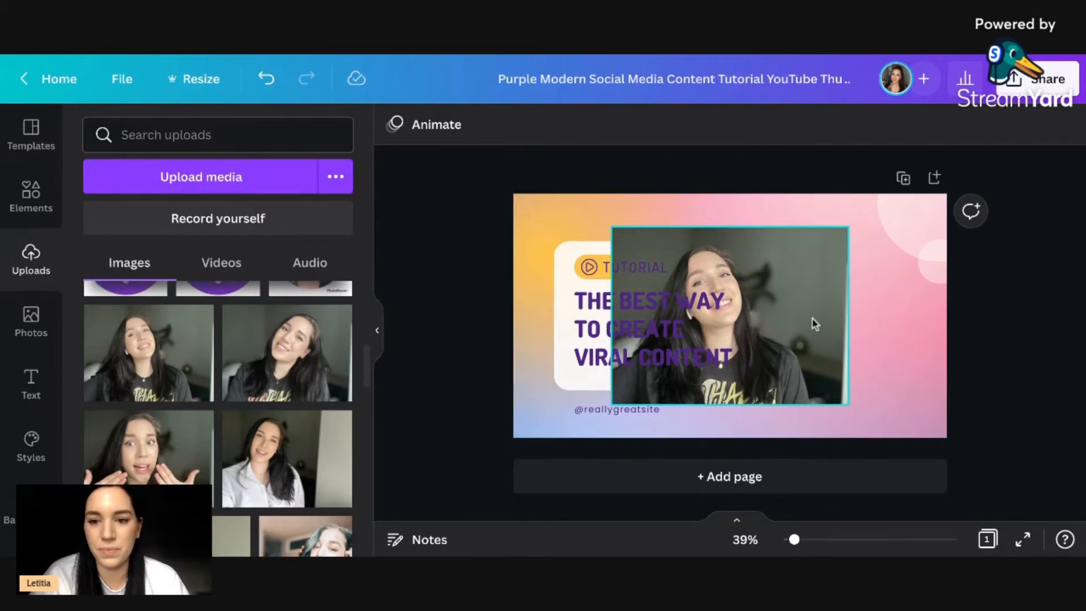
Remove the background of the added portrait with the Background Remover.
click(812, 318)
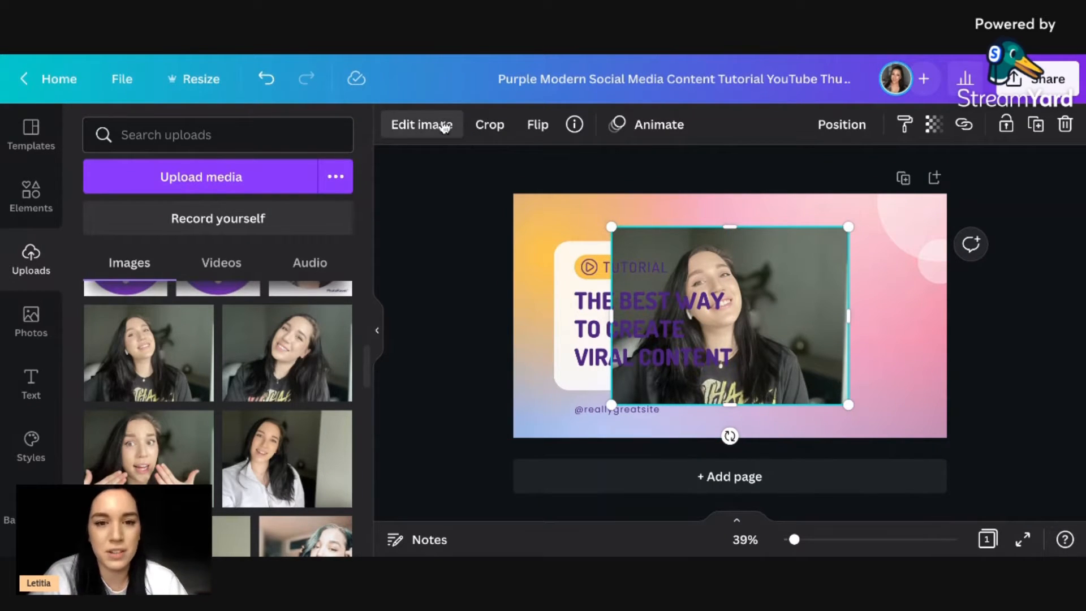
click(421, 124)
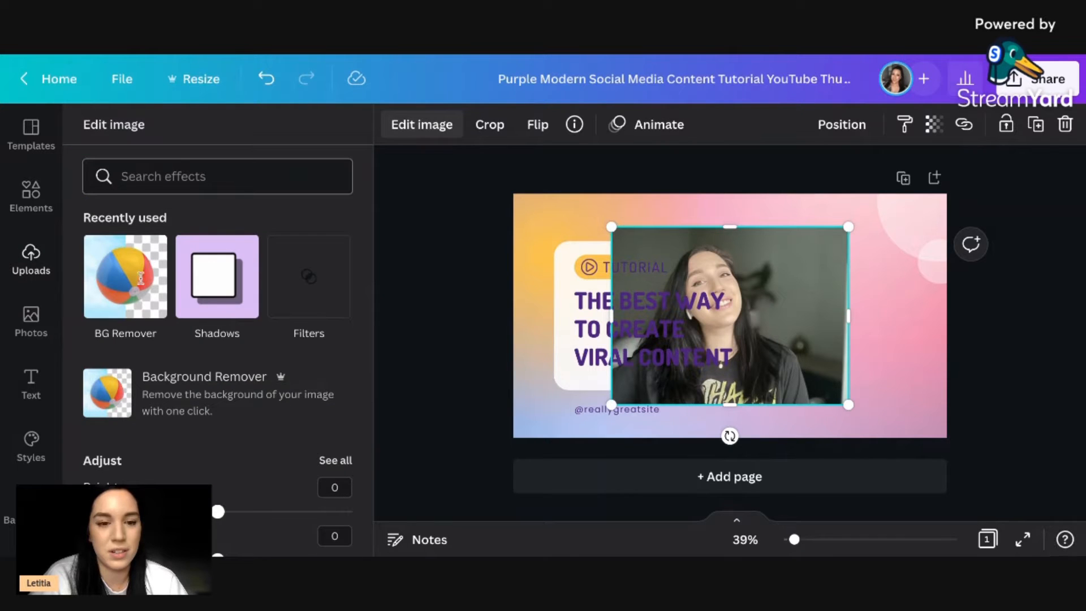
click(105, 286)
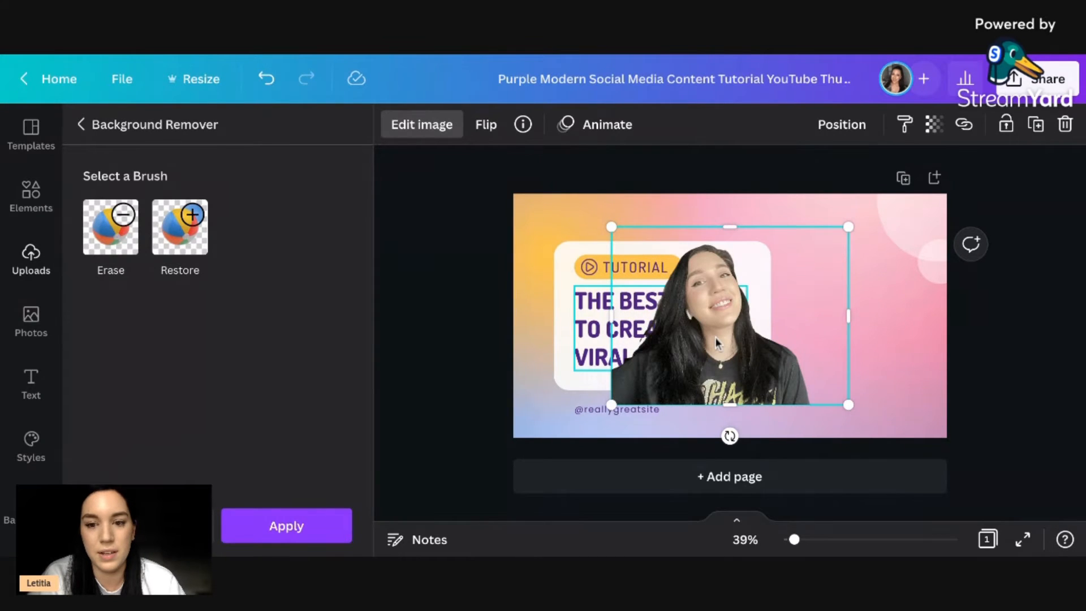
Nudge the heading text slightly left, and place the portrait cutout on the thumbnail's right side, enlarged to nearly full height.
mouse_move(597, 340)
mouse_down()
mouse_move(716, 338)
mouse_move(536, 336)
mouse_move(588, 339)
mouse_up()
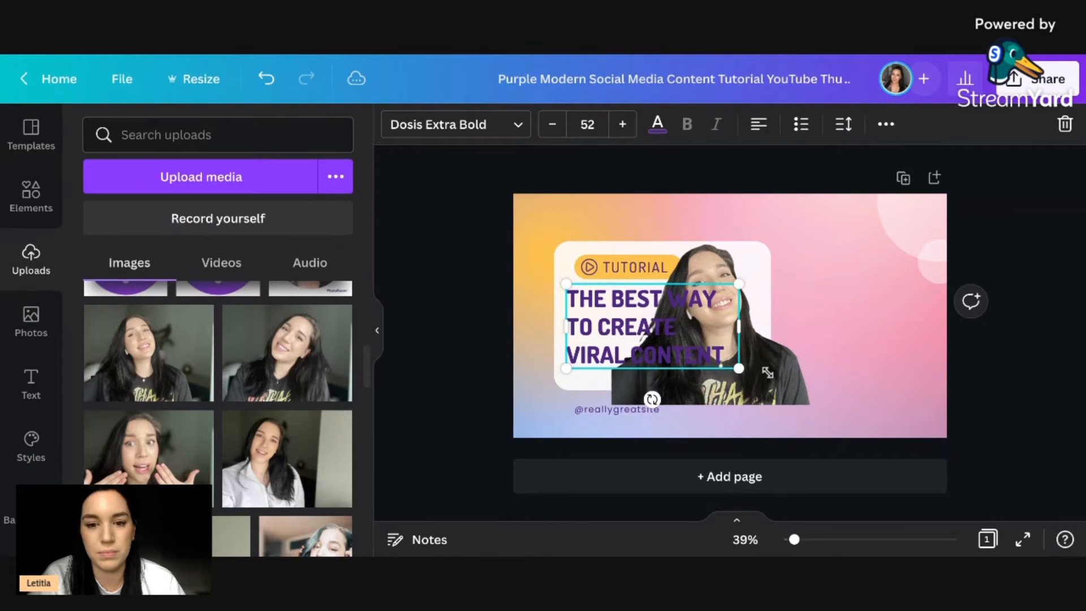
click(768, 373)
mouse_move(768, 373)
mouse_down()
mouse_move(859, 378)
mouse_move(900, 401)
mouse_up()
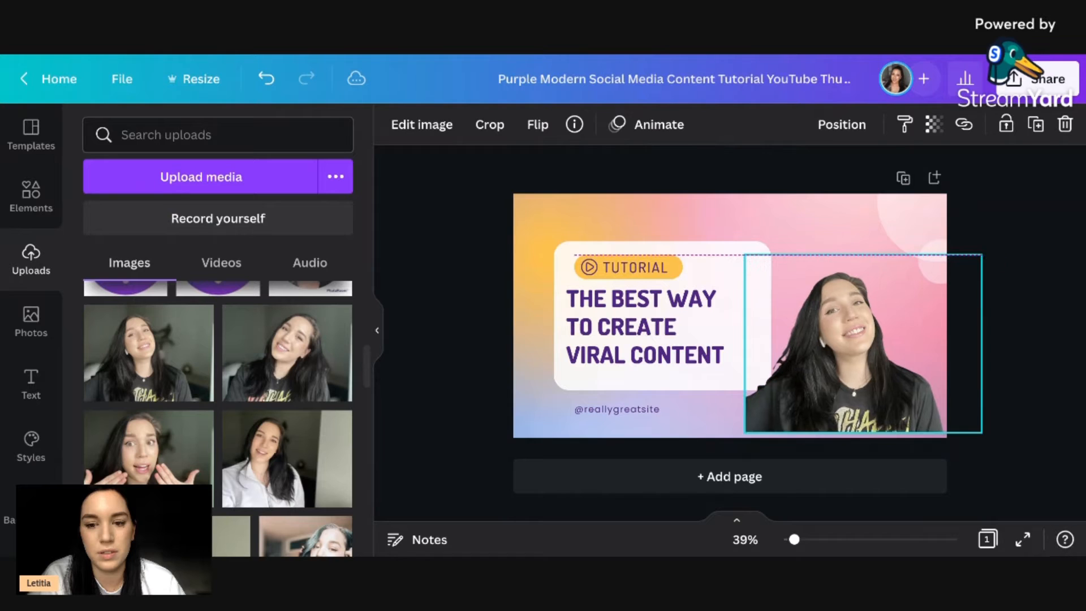
drag(746, 254, 619, 160)
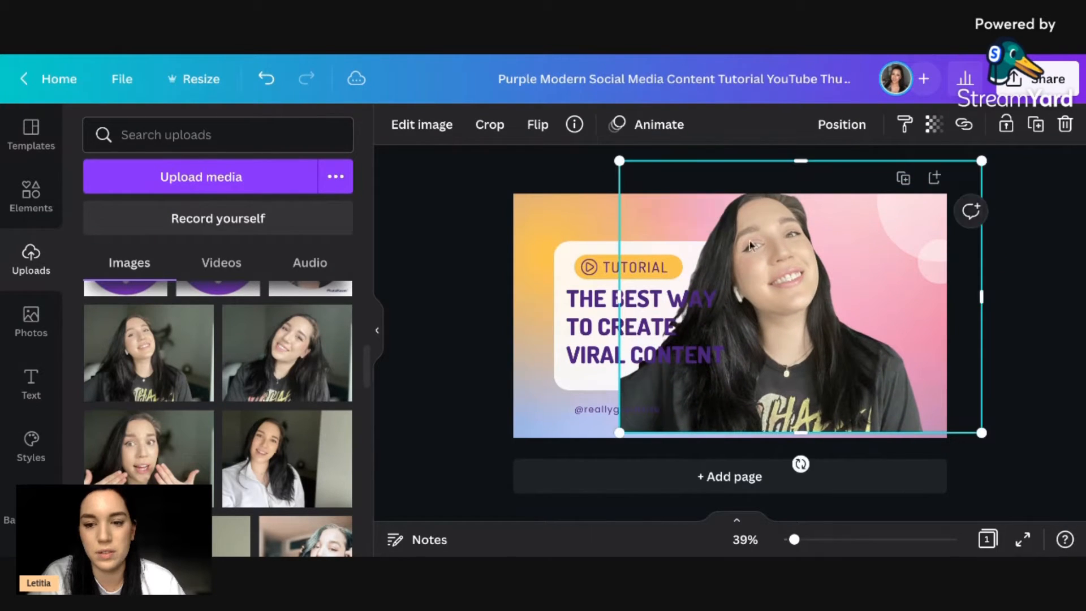
Flip the portrait cutout horizontally and move it slightly down to meet the thumbnail's lower edge.
click(537, 125)
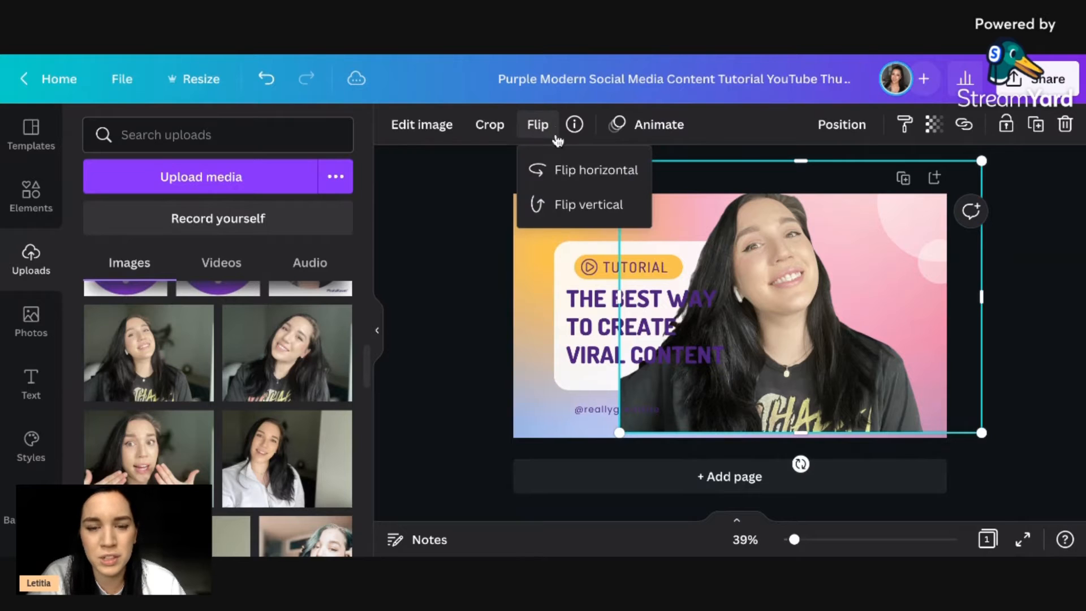
click(561, 177)
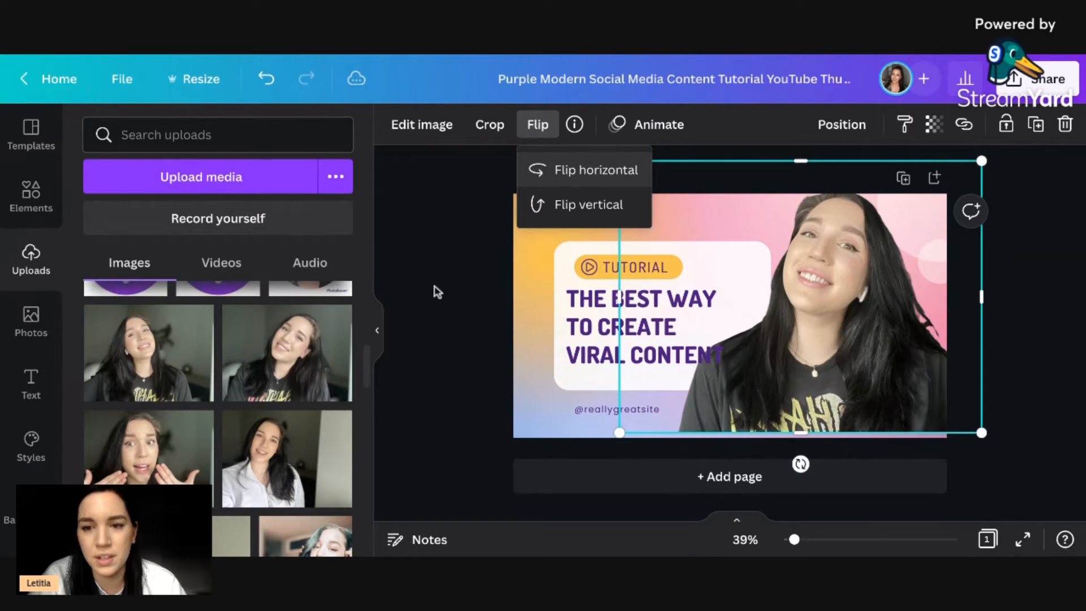
click(431, 309)
drag(847, 296, 847, 311)
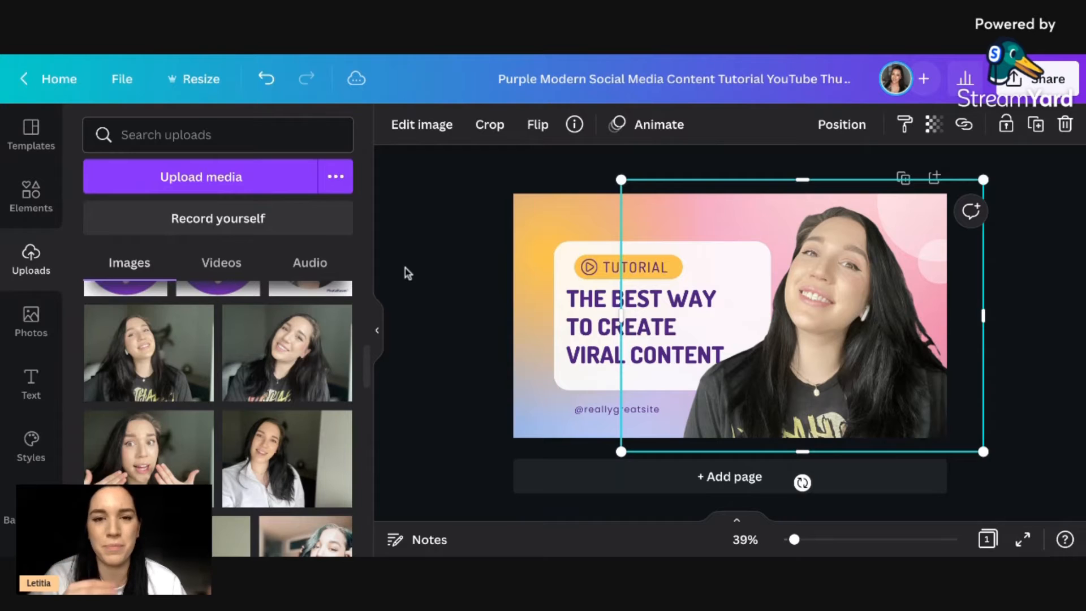
Add a Glow shadow to the portrait cutout and set its color to #f1f1f1.
click(401, 135)
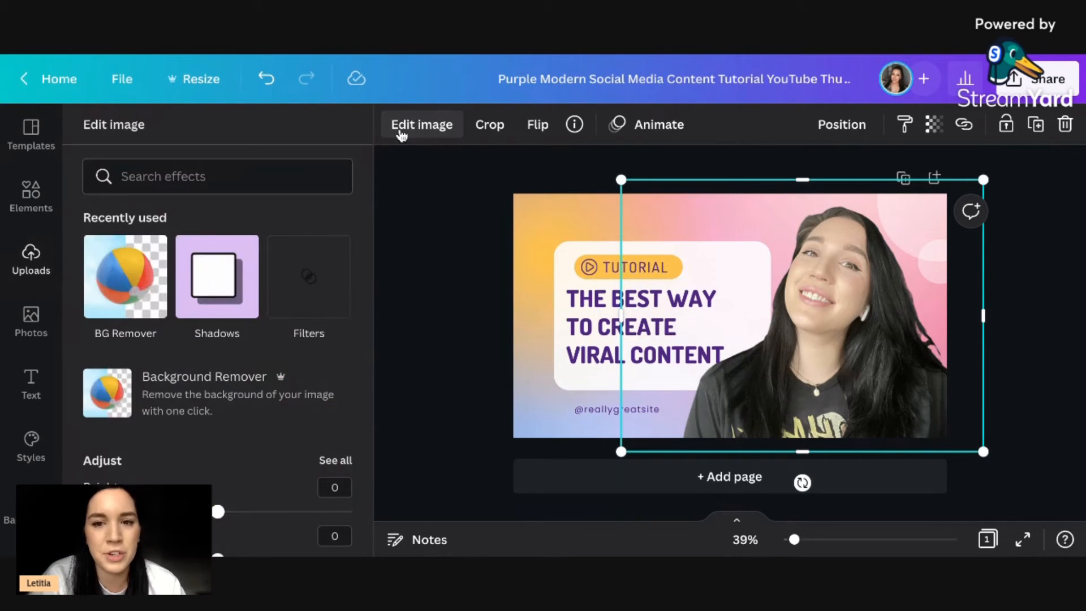
click(204, 294)
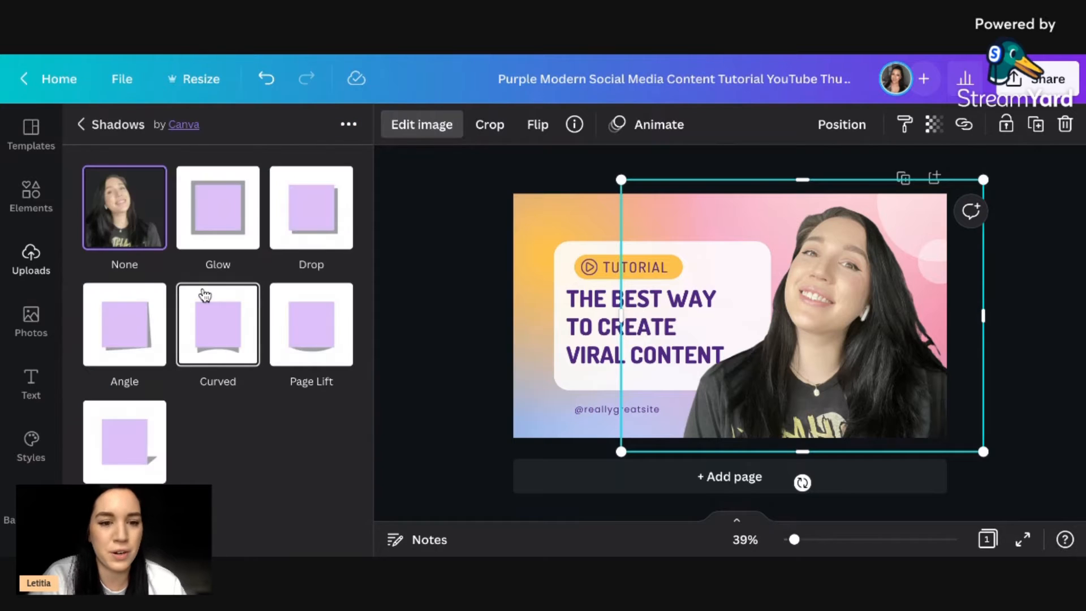
click(226, 219)
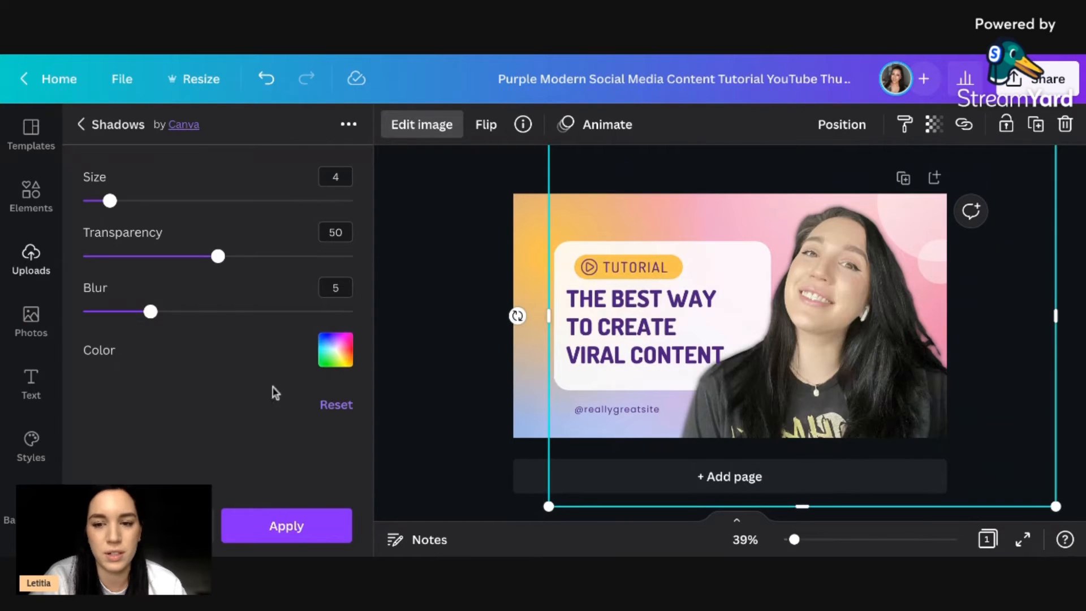
click(340, 354)
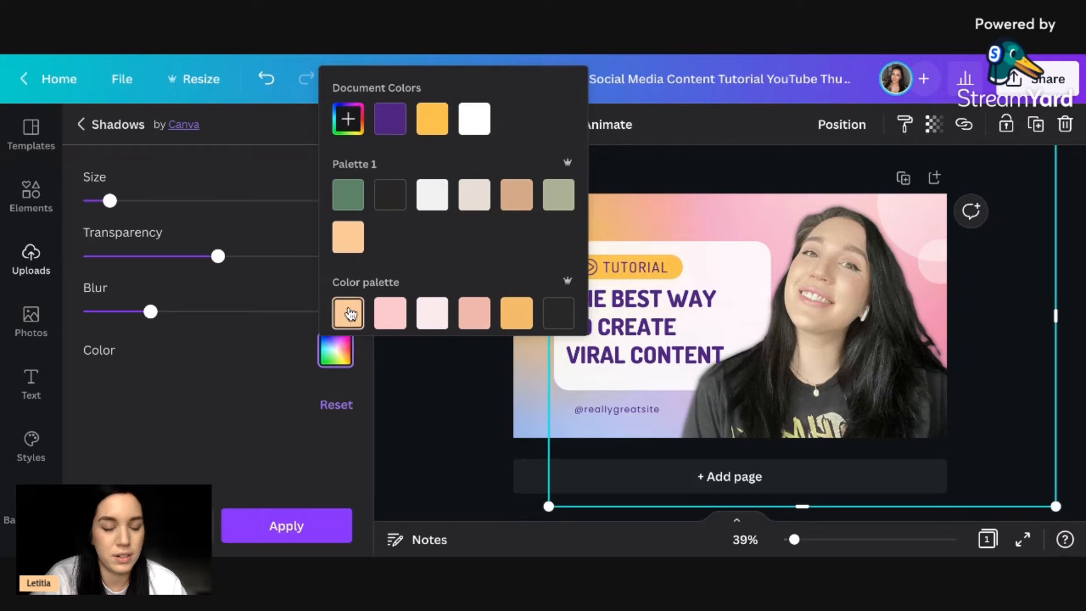
click(434, 199)
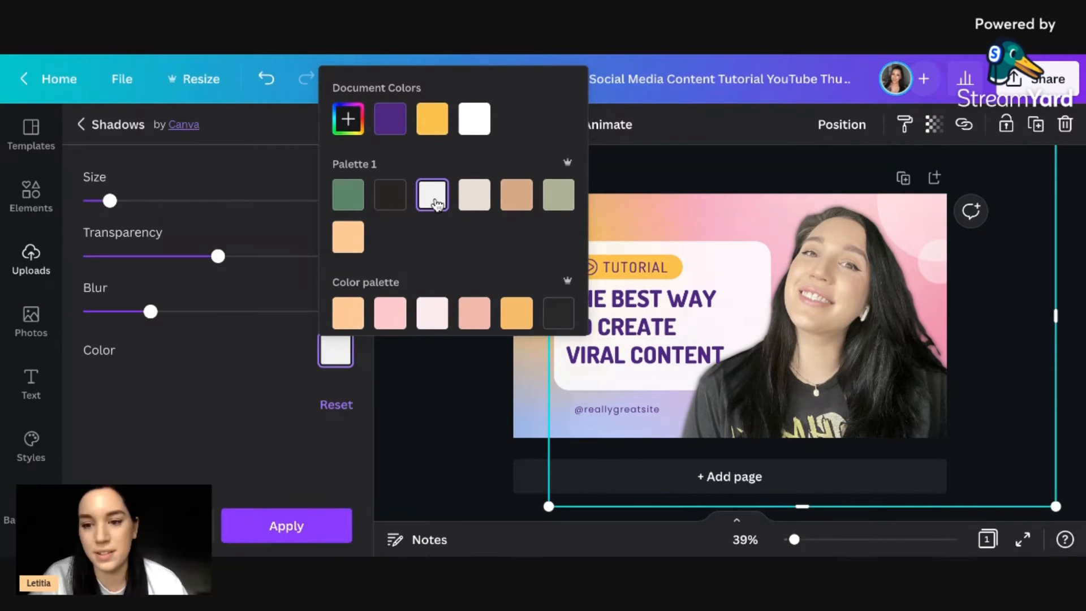
click(225, 293)
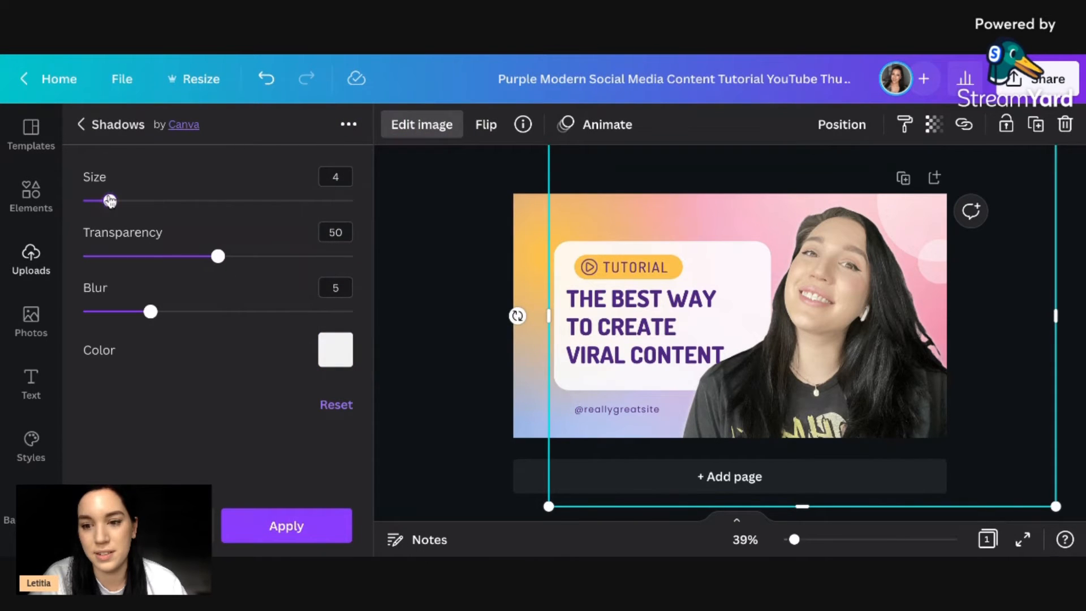
Set the portrait's glow to size 10, transparency 75 and blur 13.
drag(109, 200, 150, 201)
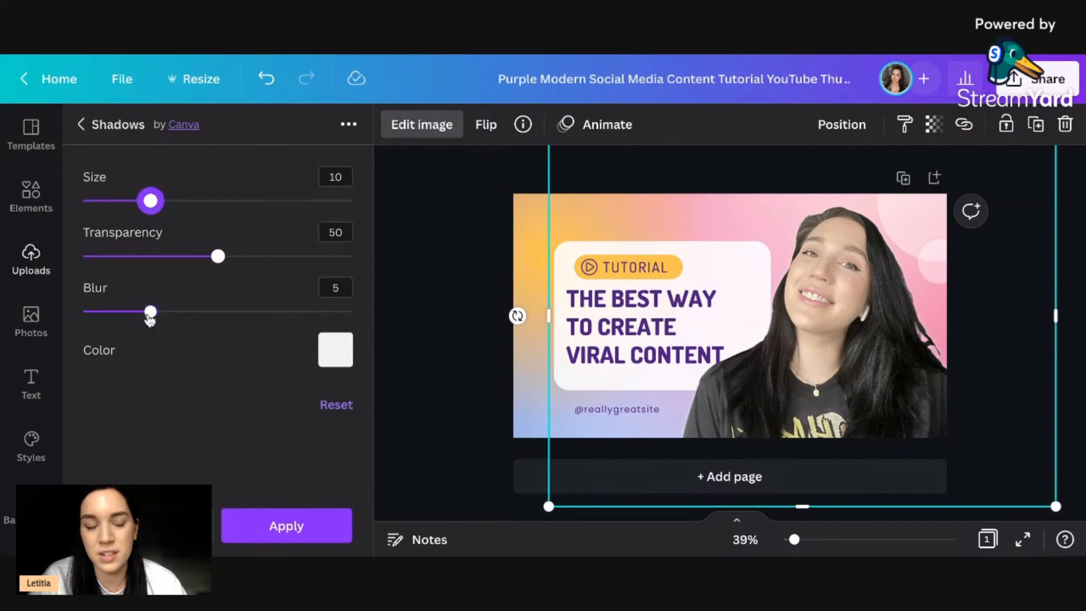
drag(150, 311, 110, 312)
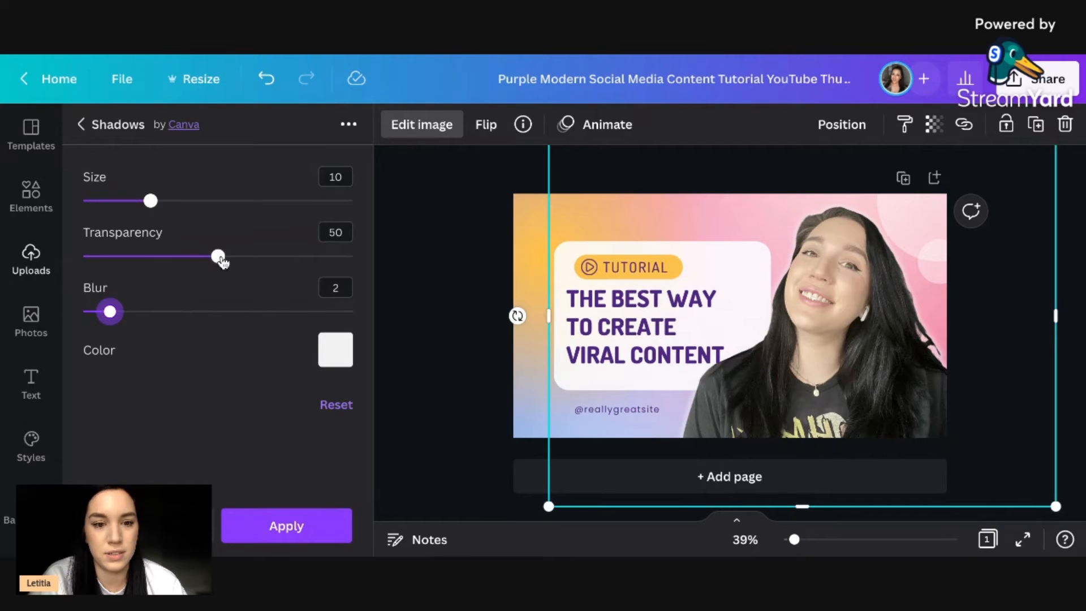
drag(219, 256, 286, 257)
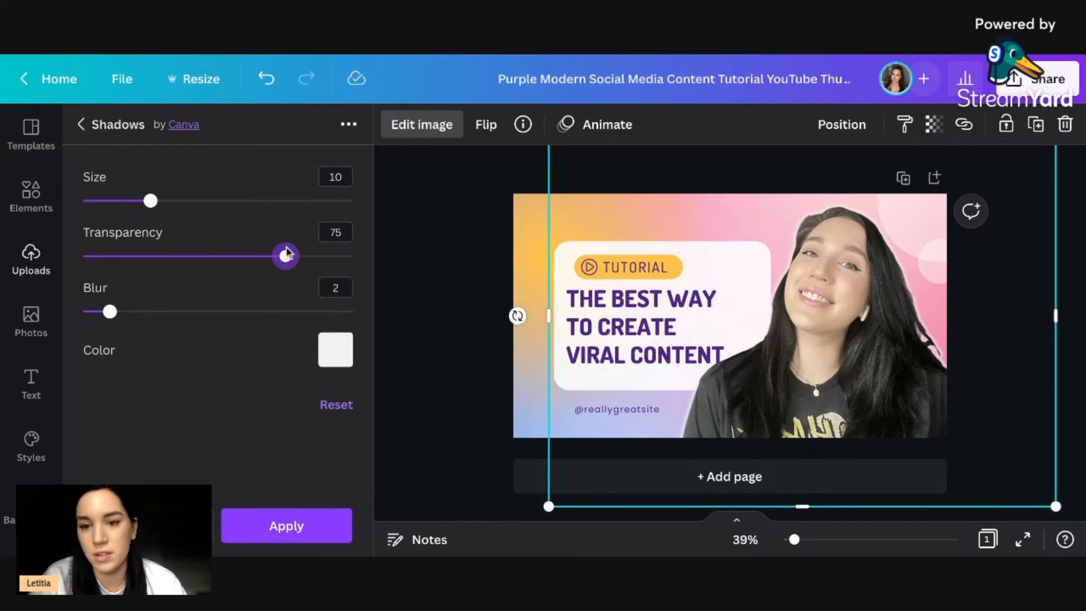
drag(109, 311, 259, 312)
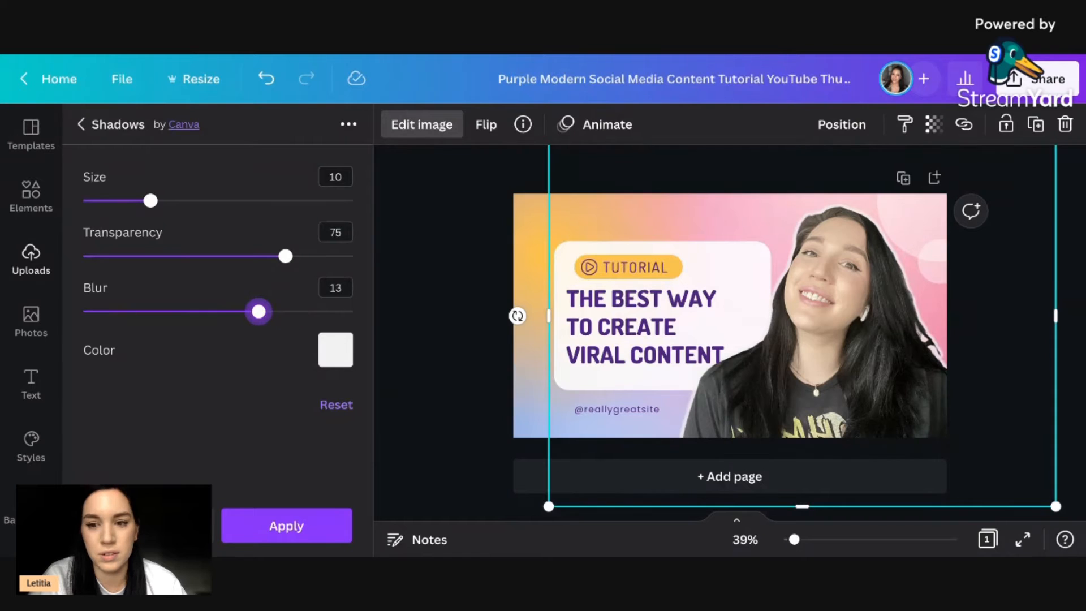
click(473, 235)
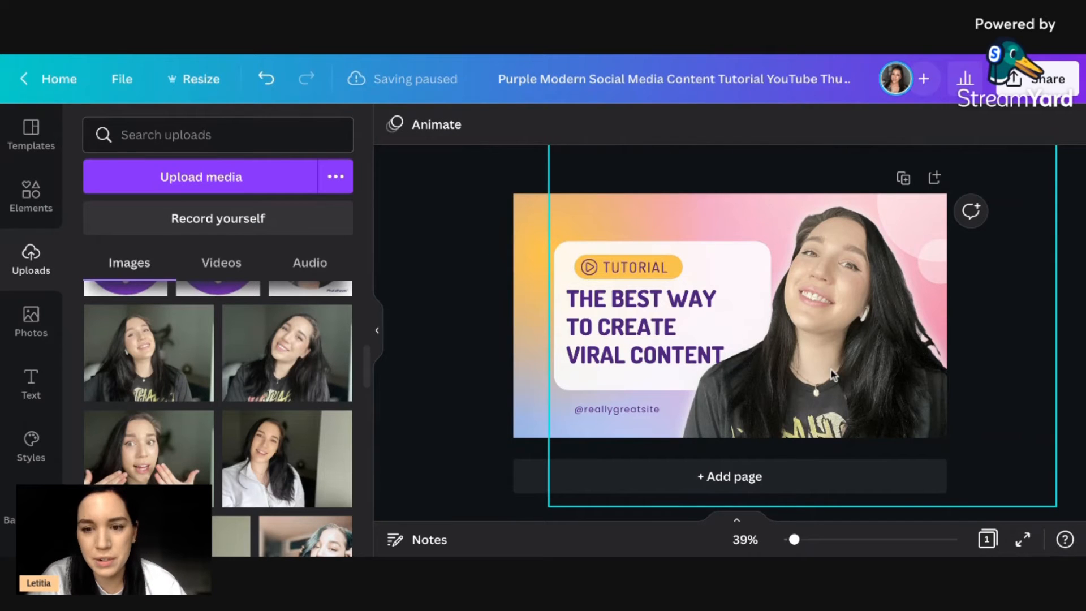
Nudge the portrait cutout to the right until it clears the heading text.
click(849, 364)
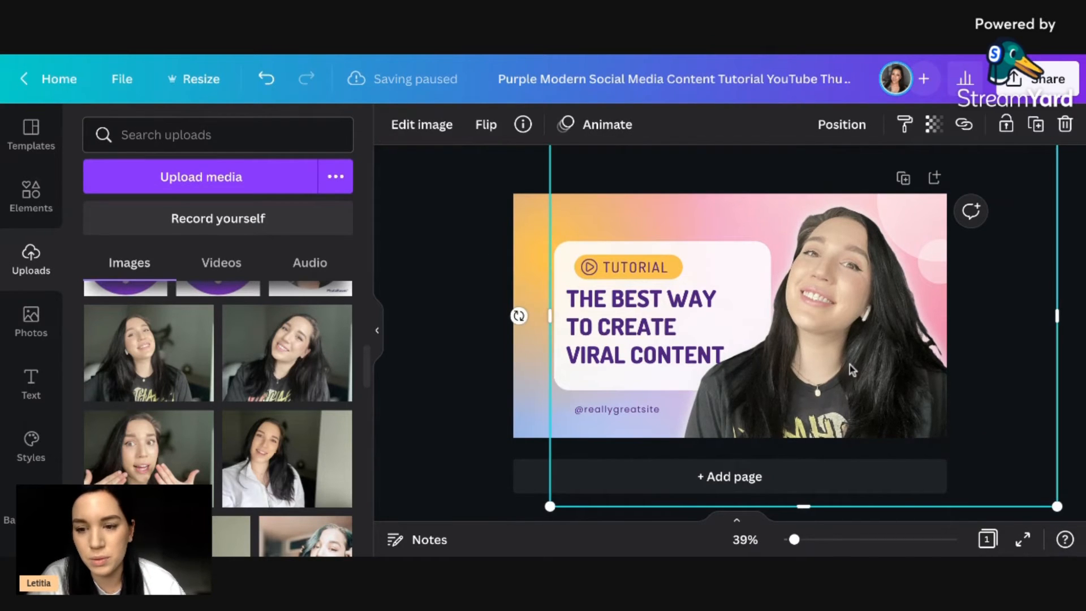
key(Right)
key(Right)
key(Right)
key(Right)
key(Right)
key(Right)
key(Right)
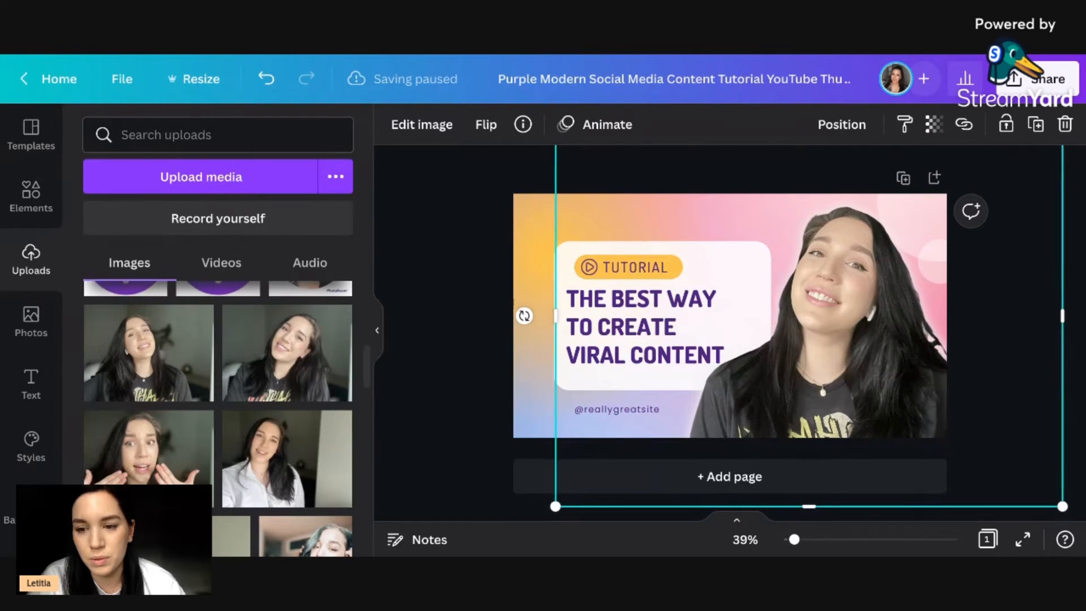
key(Right)
key(Right)
key(Right)
key(Right)
key(Right)
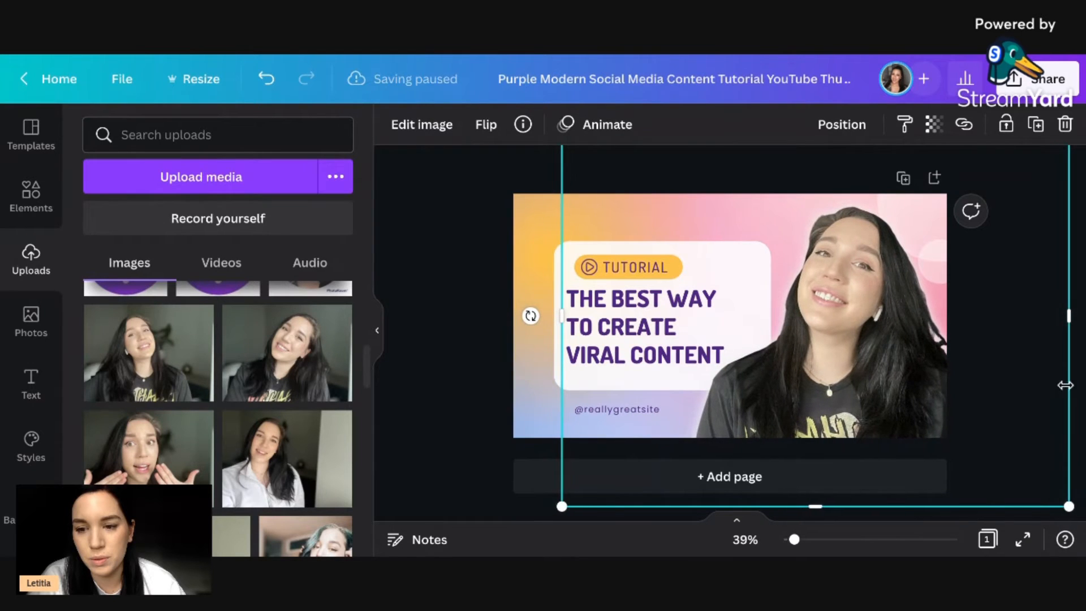
key(Right)
key(Right)
key(Right)
key(Right)
key(Right)
key(Right)
key(Right)
key(Right)
key(Right)
key(Right)
key(Right)
key(Right)
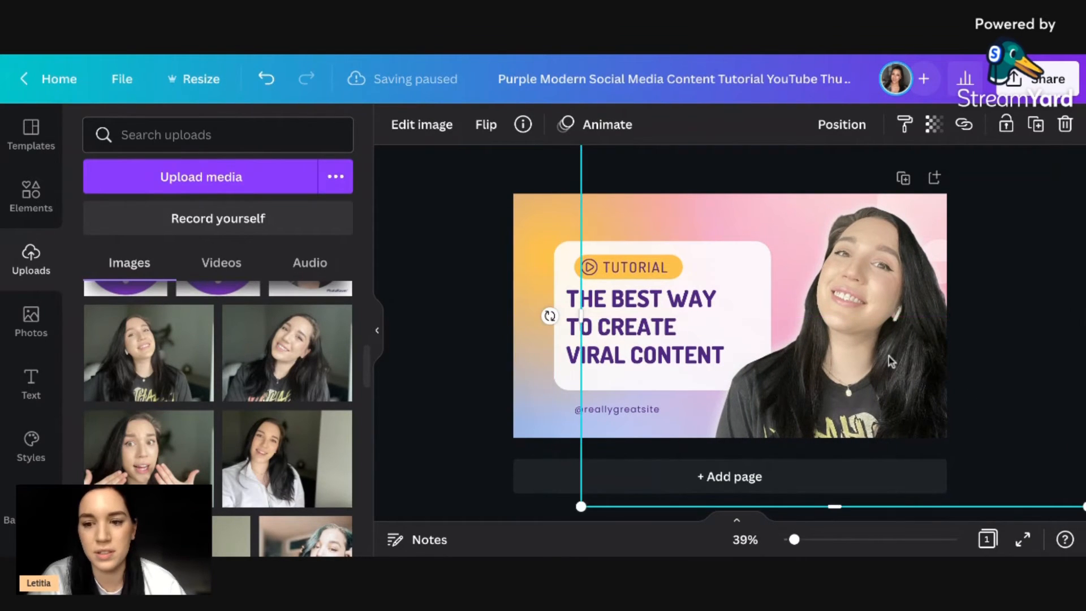
click(424, 484)
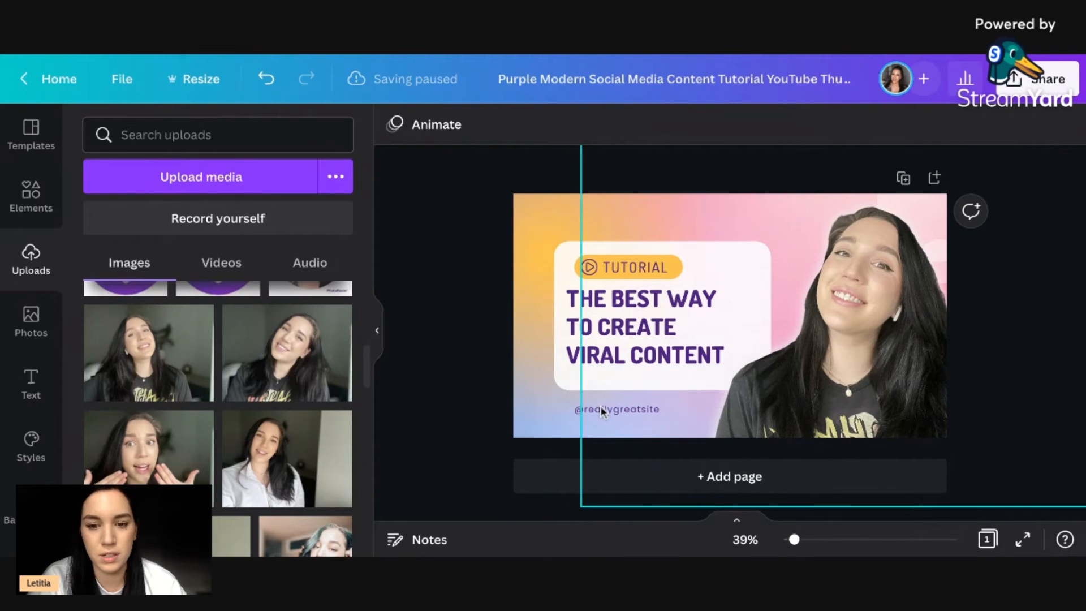
click(587, 412)
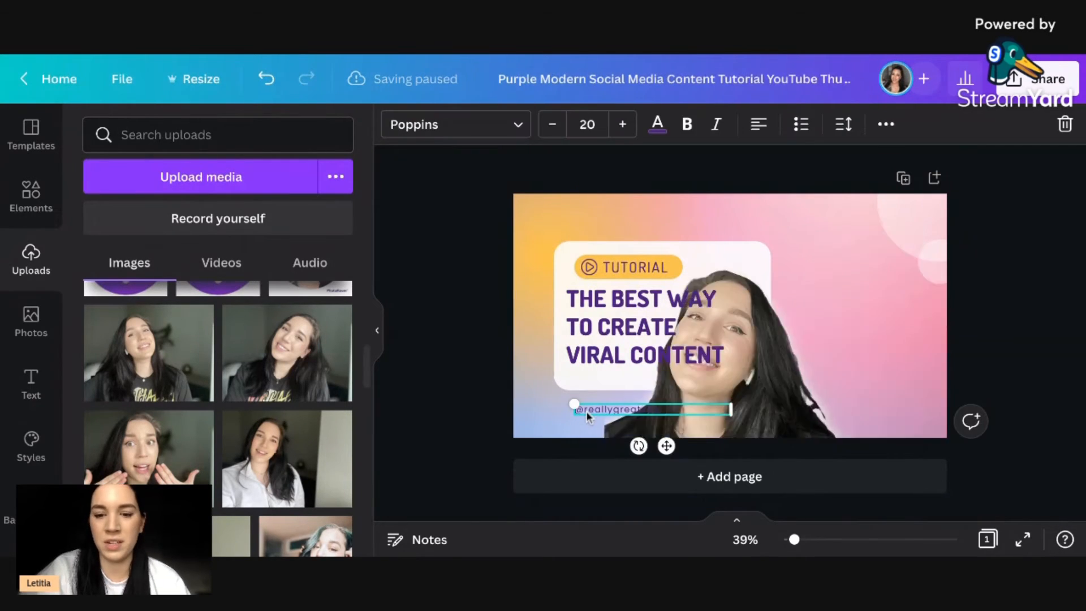
key(Delete)
drag(790, 368, 868, 372)
click(456, 359)
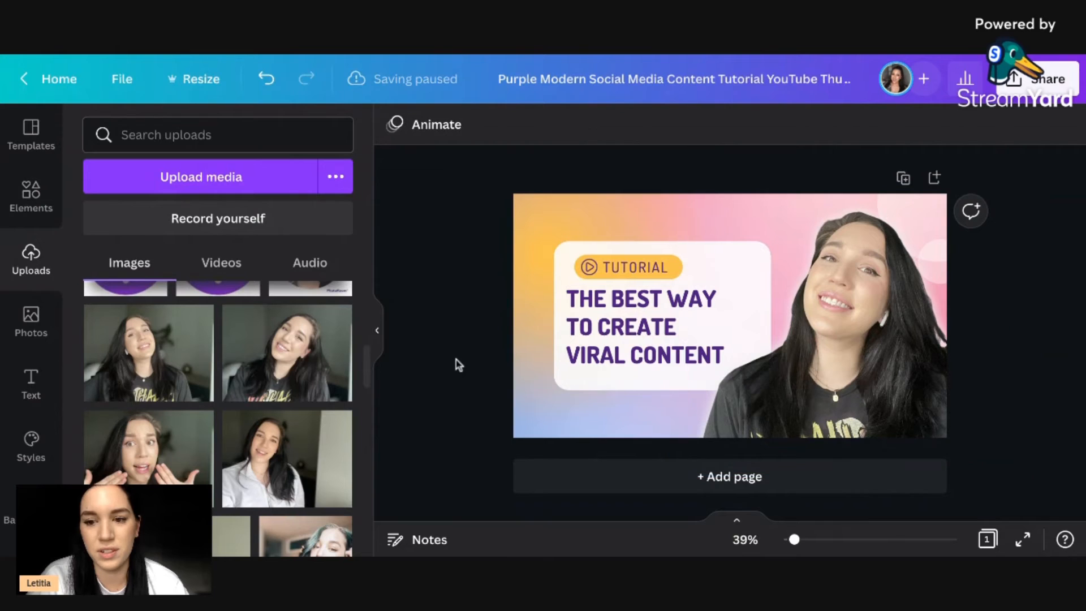
Replace the heading text with "CREATE A YOUTUBE THUMBNAIL ON".
click(602, 332)
double_click(612, 322)
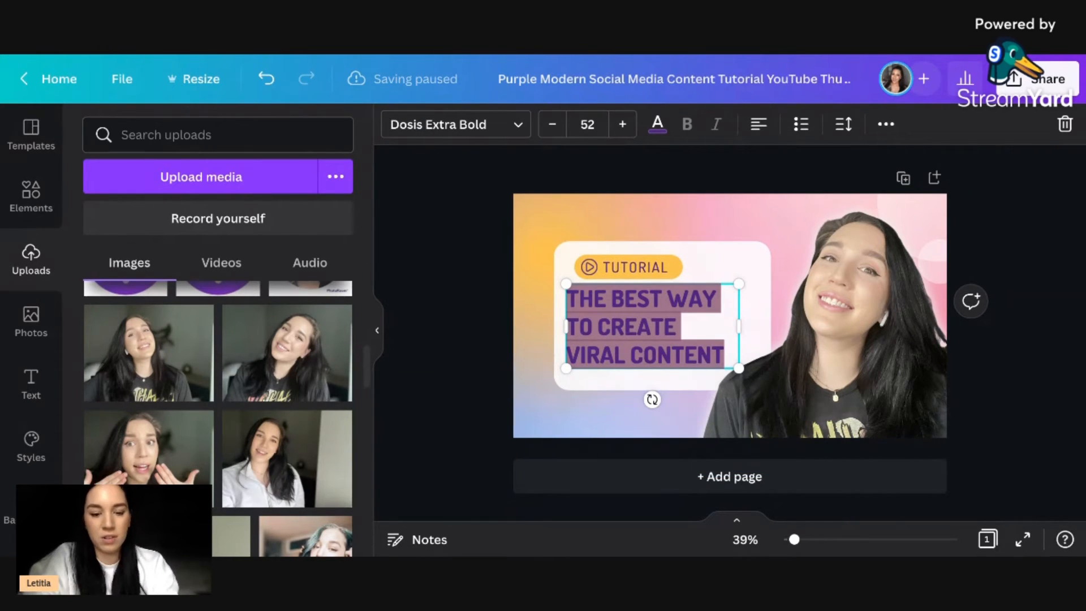
text(CREATE A )
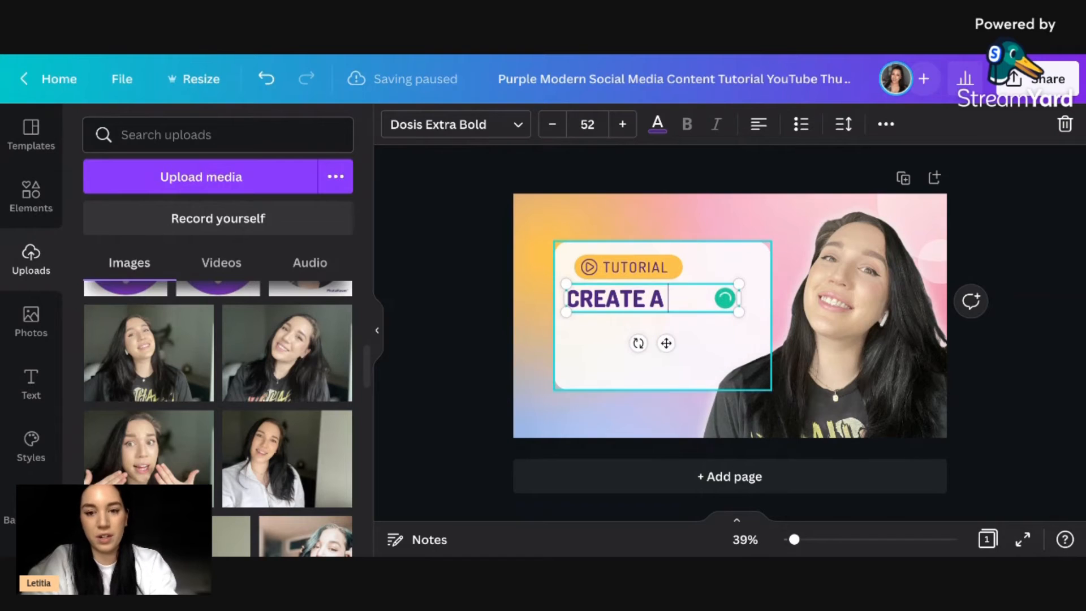
text(YOUTUBE)
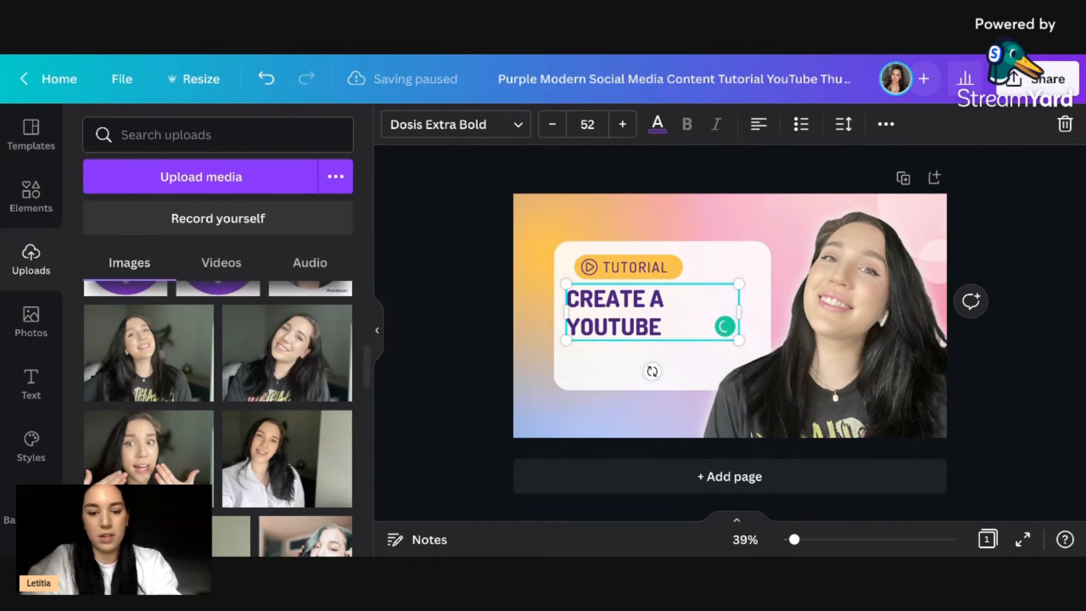
text( THUMBNAIL ON)
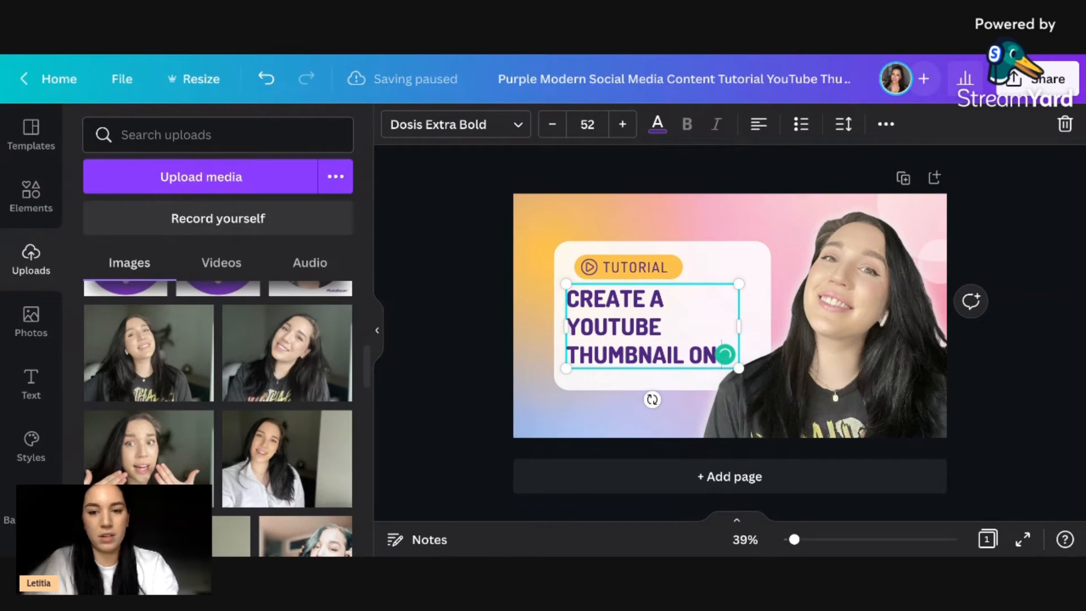
click(462, 406)
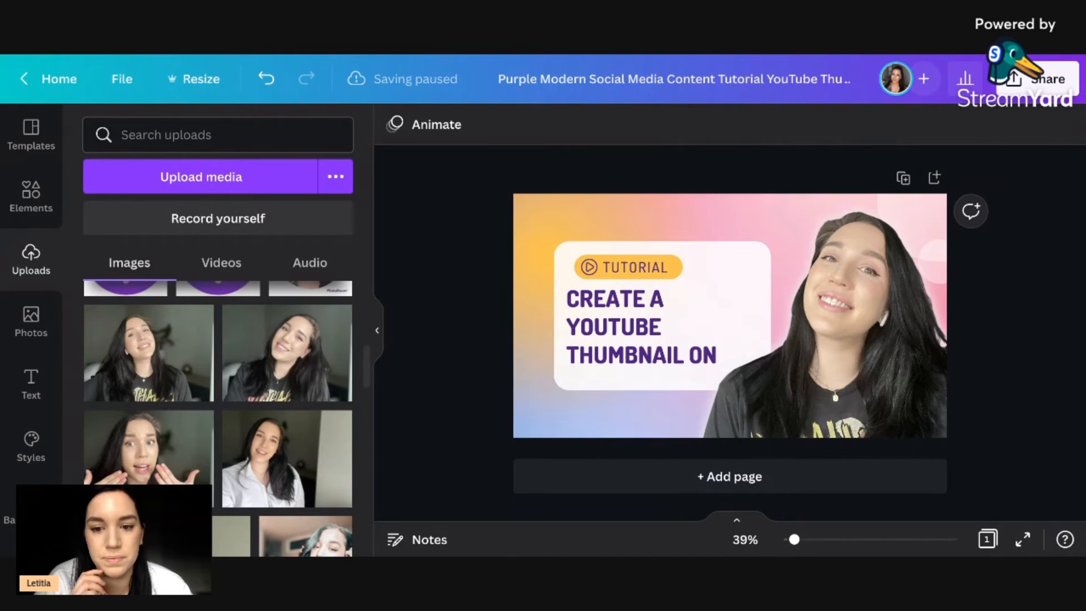
Search the elements for "canva" and add the gradient-colored Canva wordmark to the thumbnail.
click(39, 193)
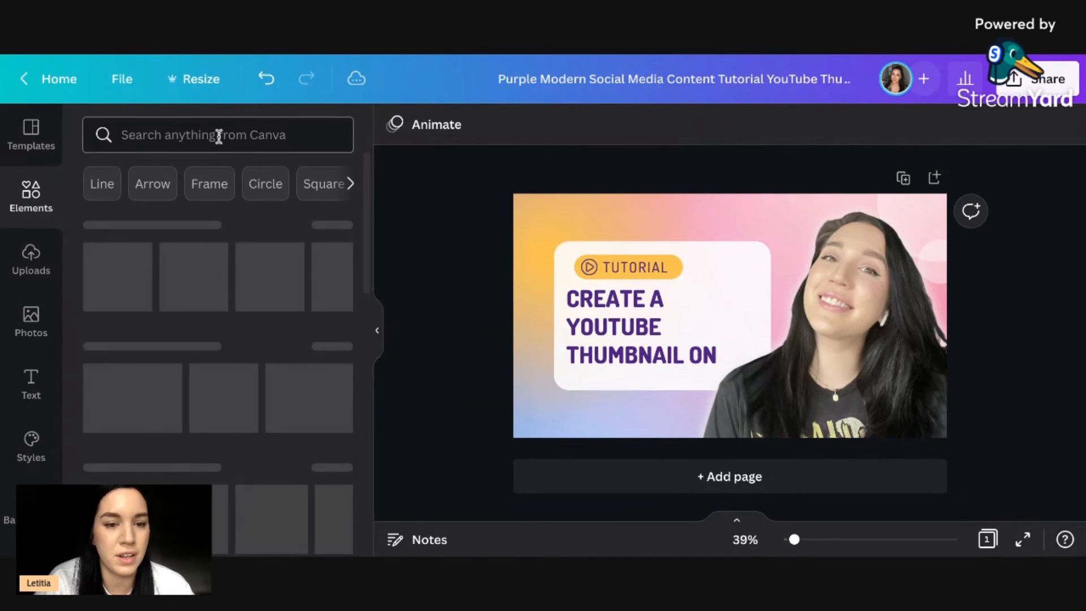
click(218, 137)
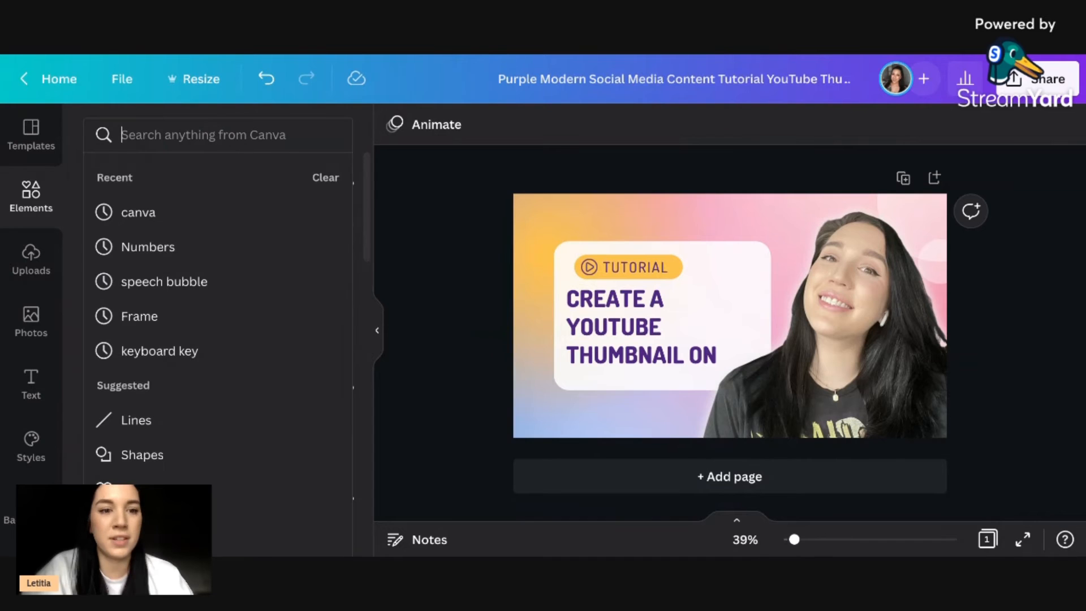
click(225, 217)
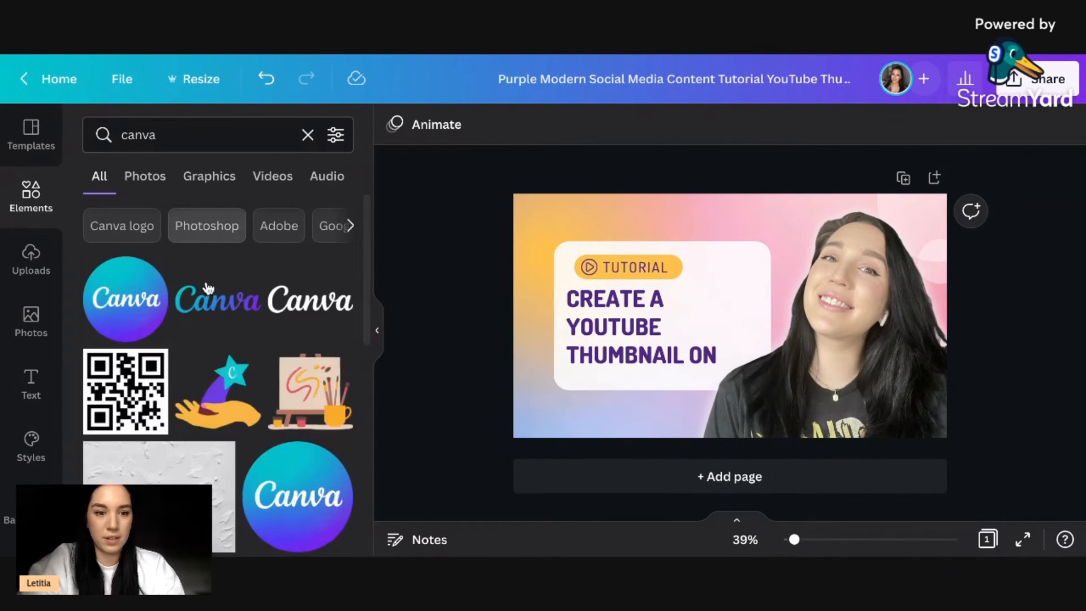
click(212, 300)
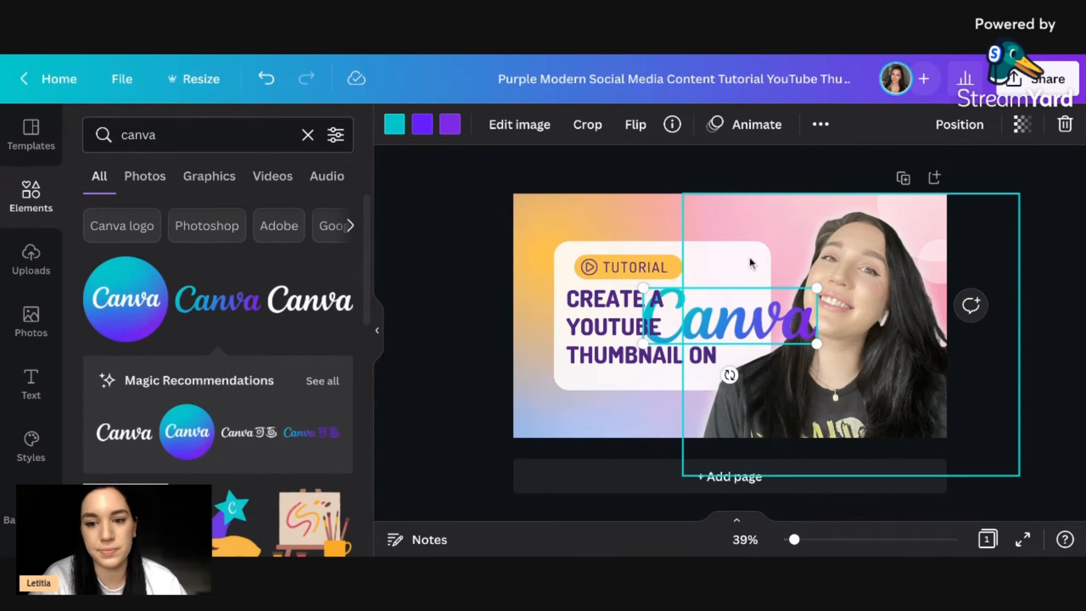
Enlarge the white rounded card behind the heading so it has room for the logo.
click(637, 235)
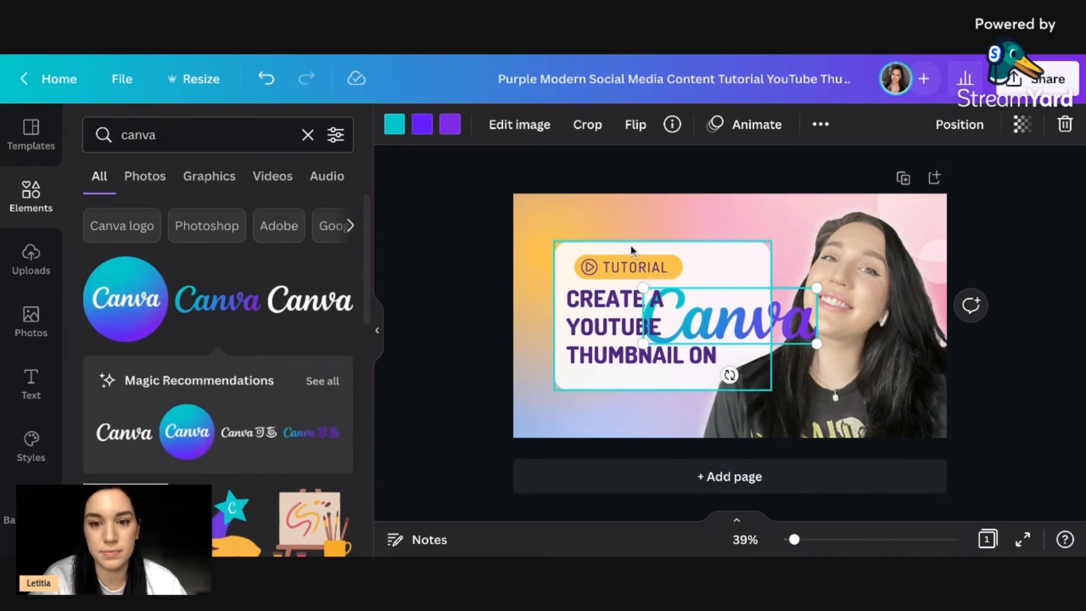
drag(631, 246, 632, 244)
drag(626, 389, 626, 414)
drag(763, 285, 734, 304)
Move the white card up together with the yellow badge and play icon, and realign the TUTORIAL label with the badge.
shift+click(603, 264)
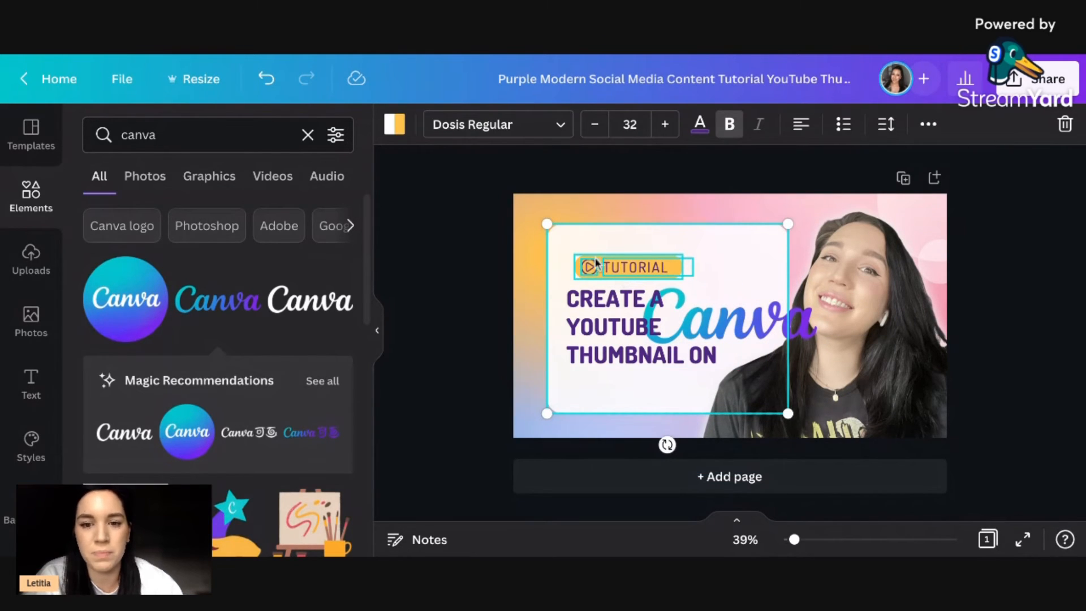
shift+click(620, 272)
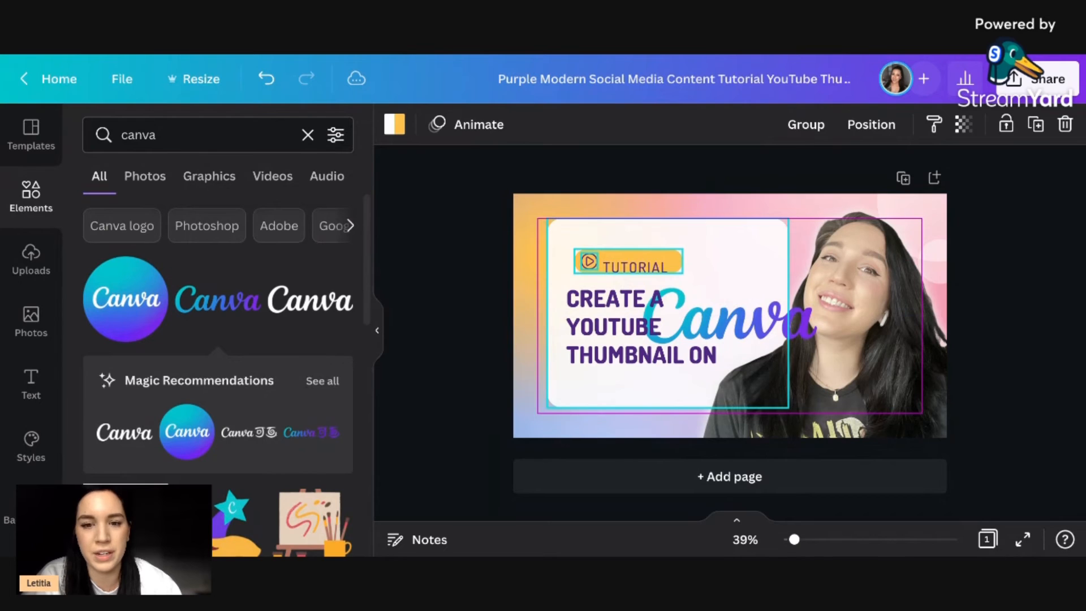
drag(628, 270, 629, 264)
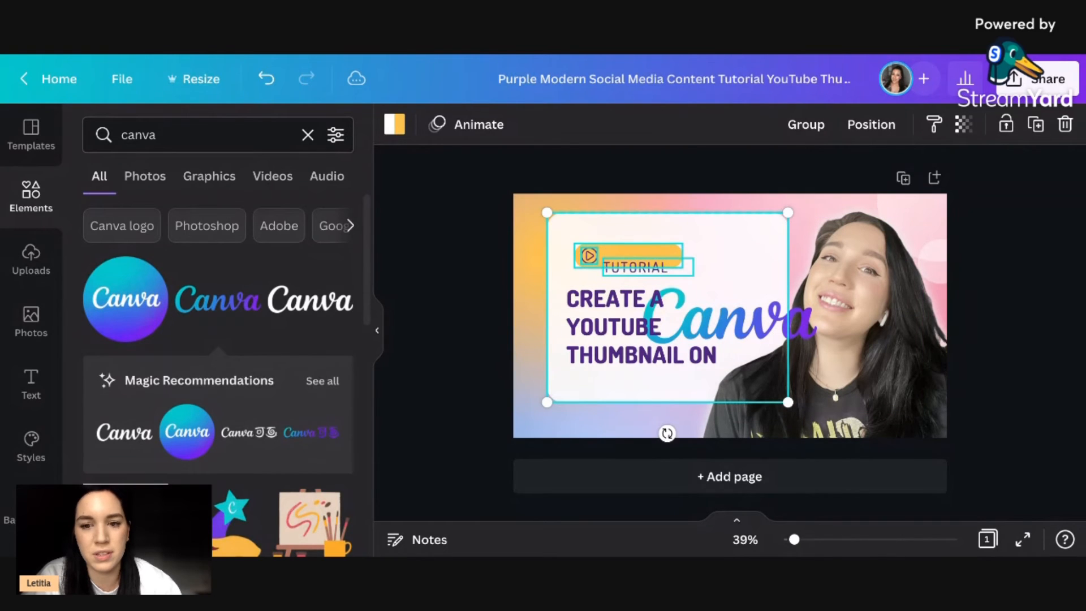
click(1026, 211)
click(663, 270)
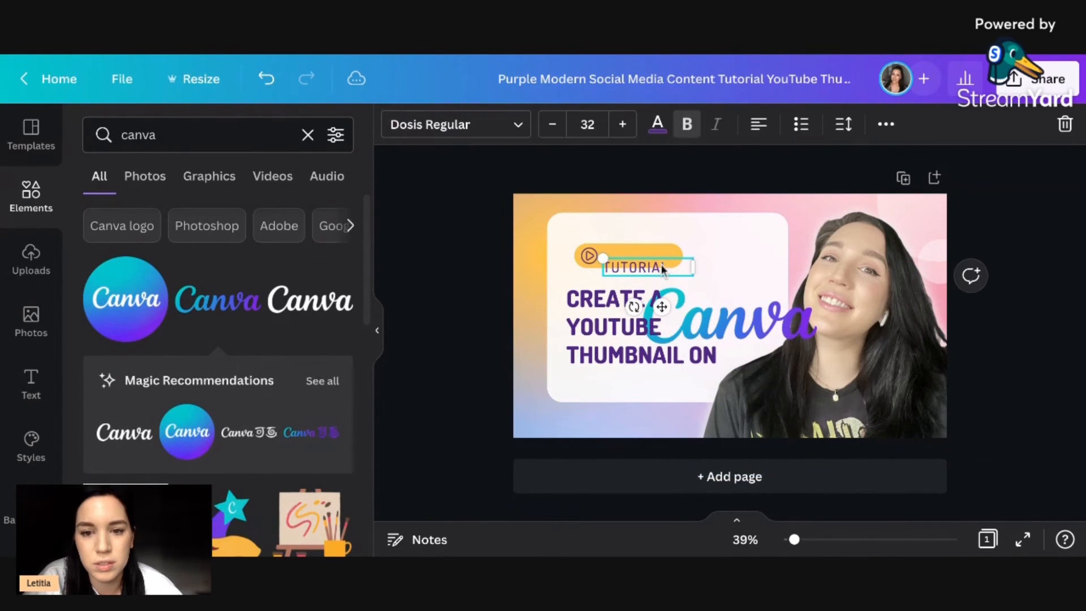
drag(663, 270, 657, 258)
Move the heading up to just below the TUTORIAL badge and place the Canva wordmark directly beneath the heading.
click(626, 297)
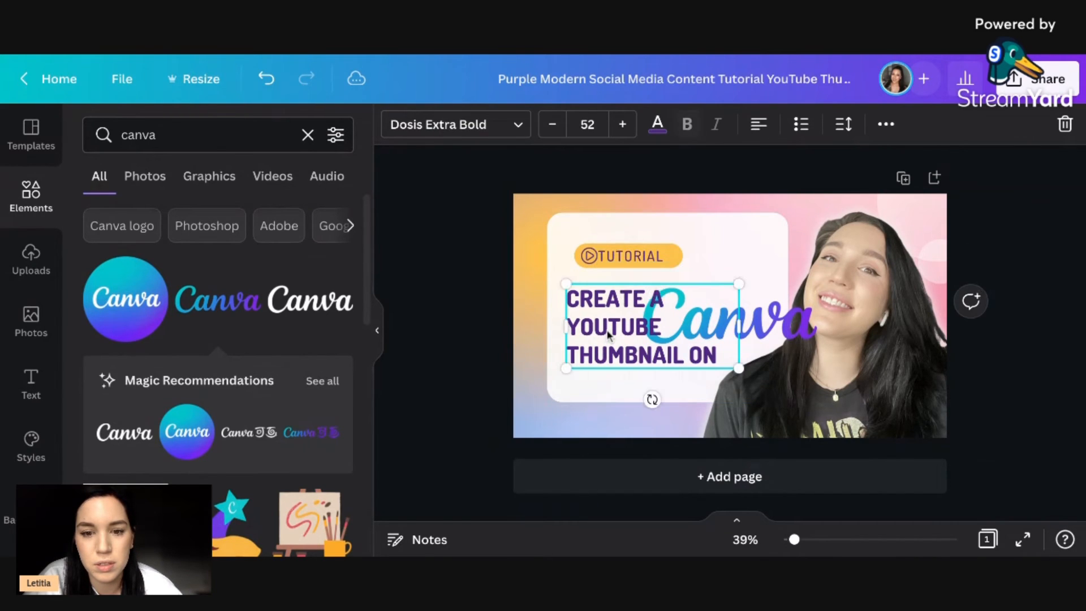
drag(607, 333, 608, 335)
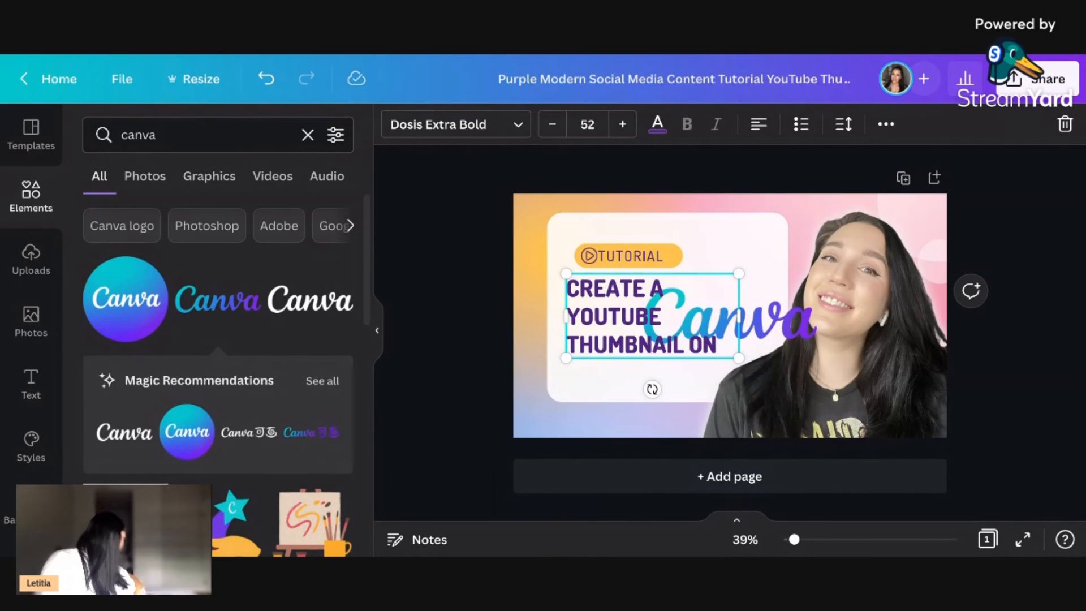
click(775, 330)
drag(775, 330, 688, 388)
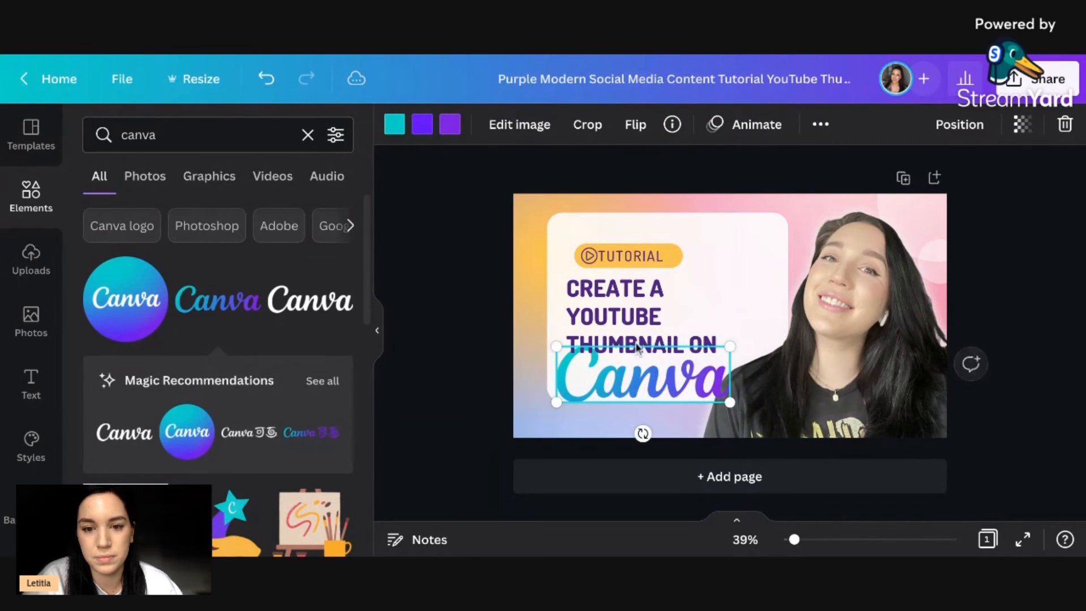
click(616, 318)
drag(616, 318, 613, 312)
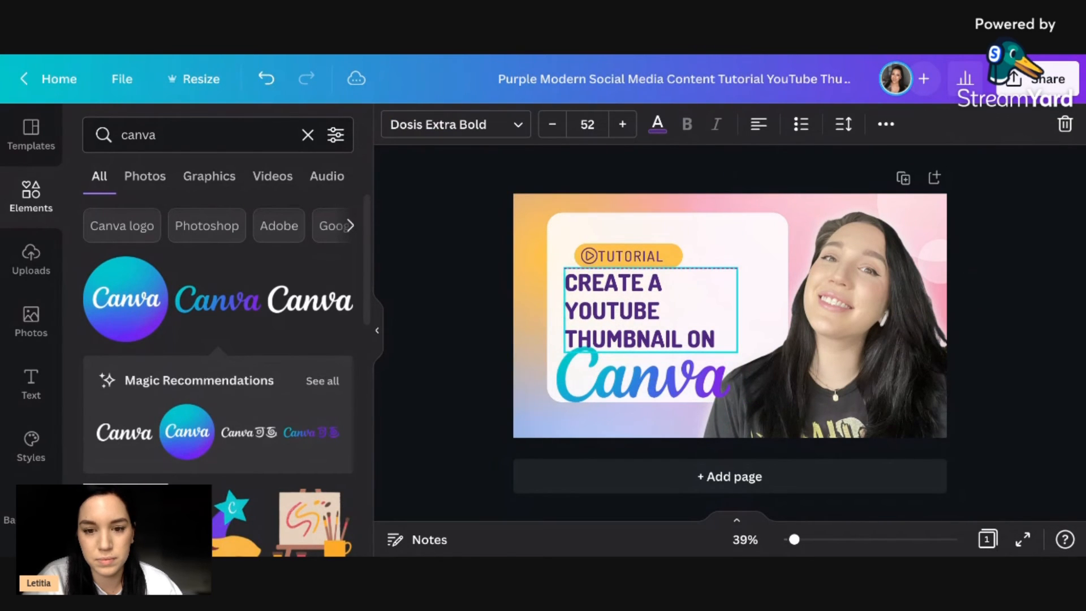
click(490, 355)
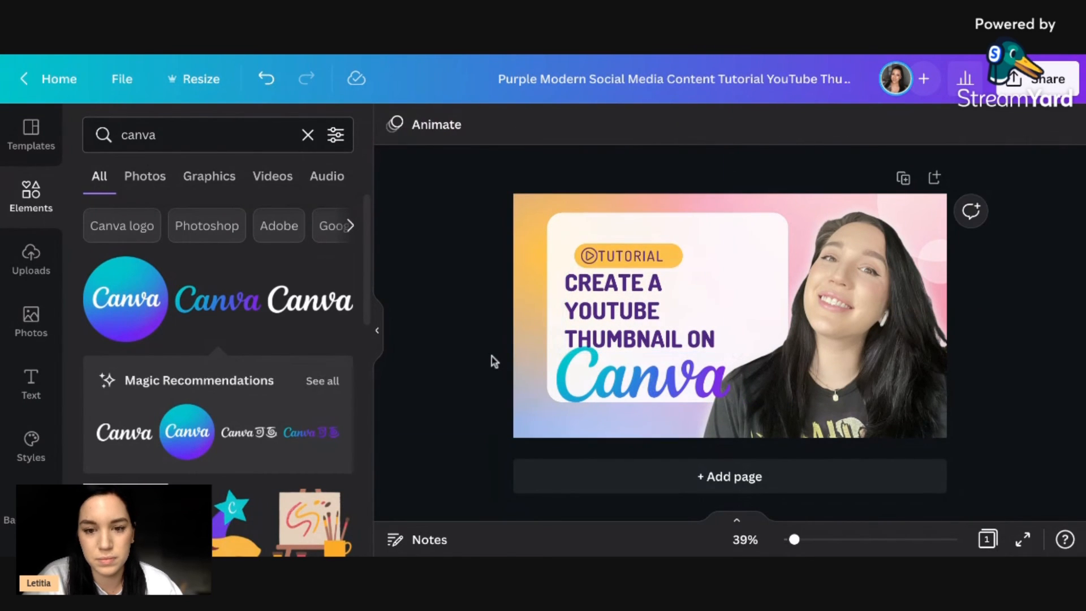
Widen the heading's text box to fit two lines, and reposition the heading and Canva wordmark so they line up inside the card.
click(673, 339)
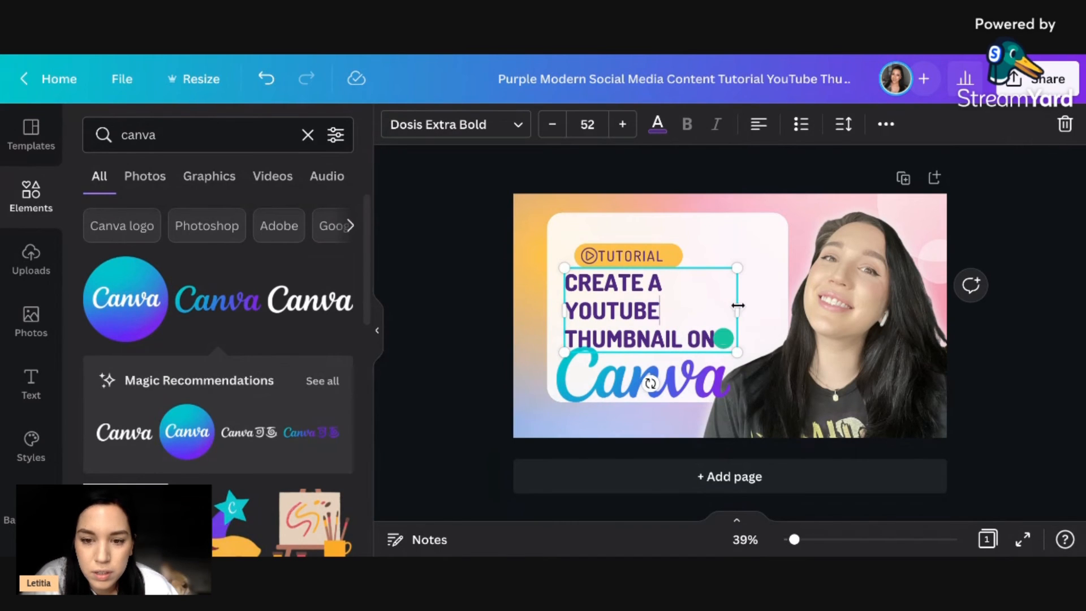
drag(736, 310, 766, 306)
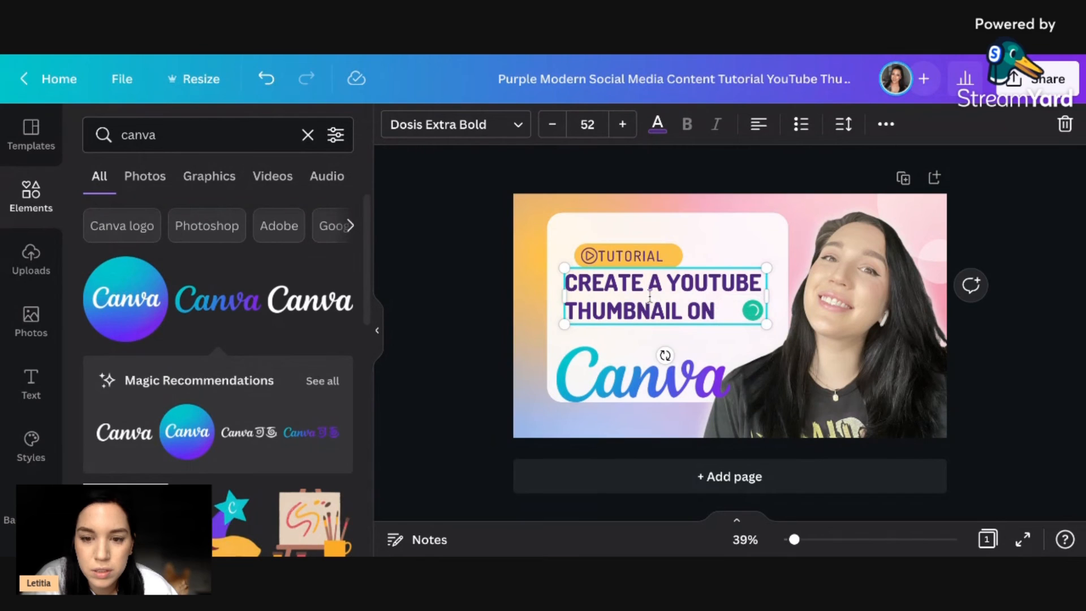
drag(642, 265, 644, 277)
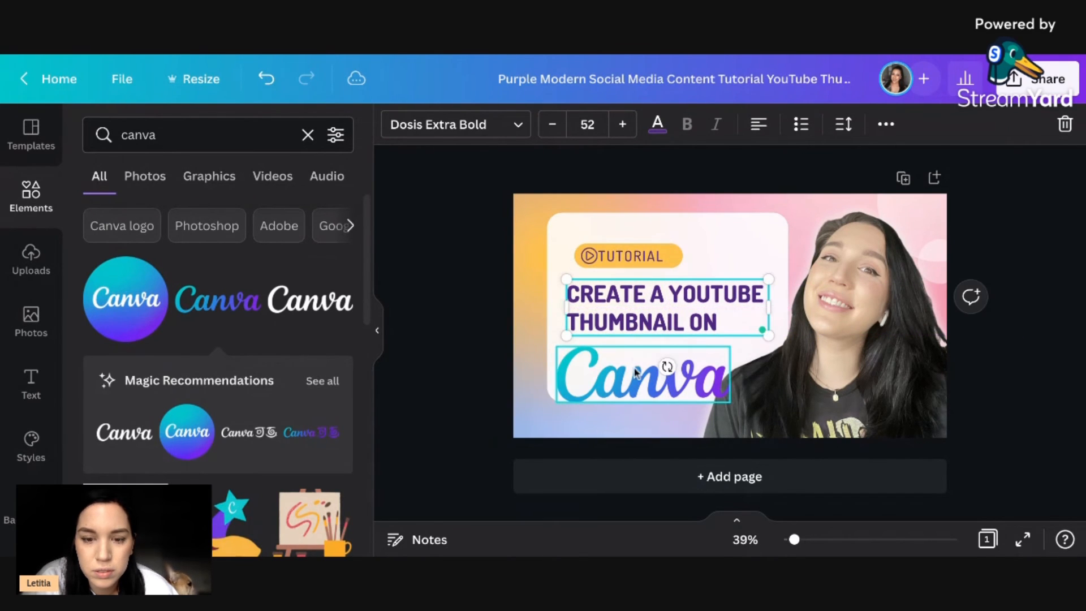
drag(626, 381, 634, 367)
click(462, 362)
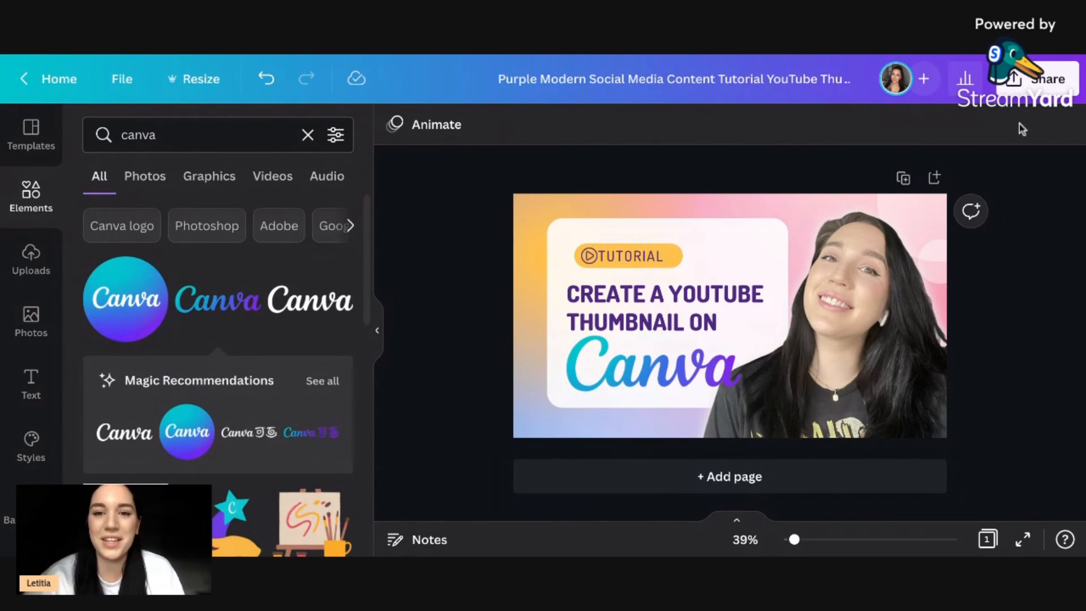
Rename the design as "youtube thumbnail".
click(717, 73)
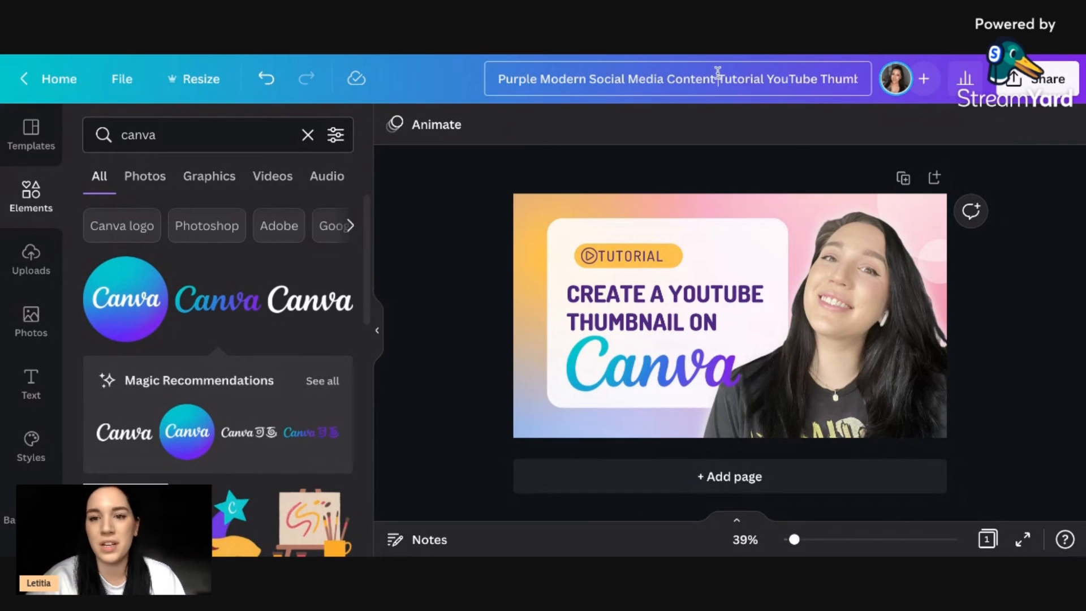
key(ctrl+a)
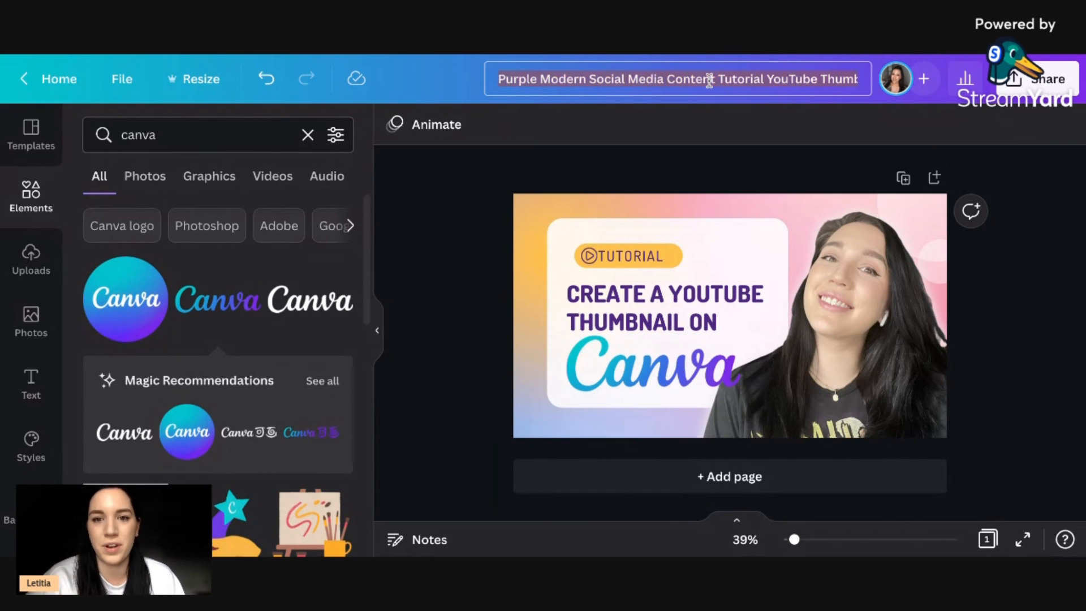
text(youtube thumbnail)
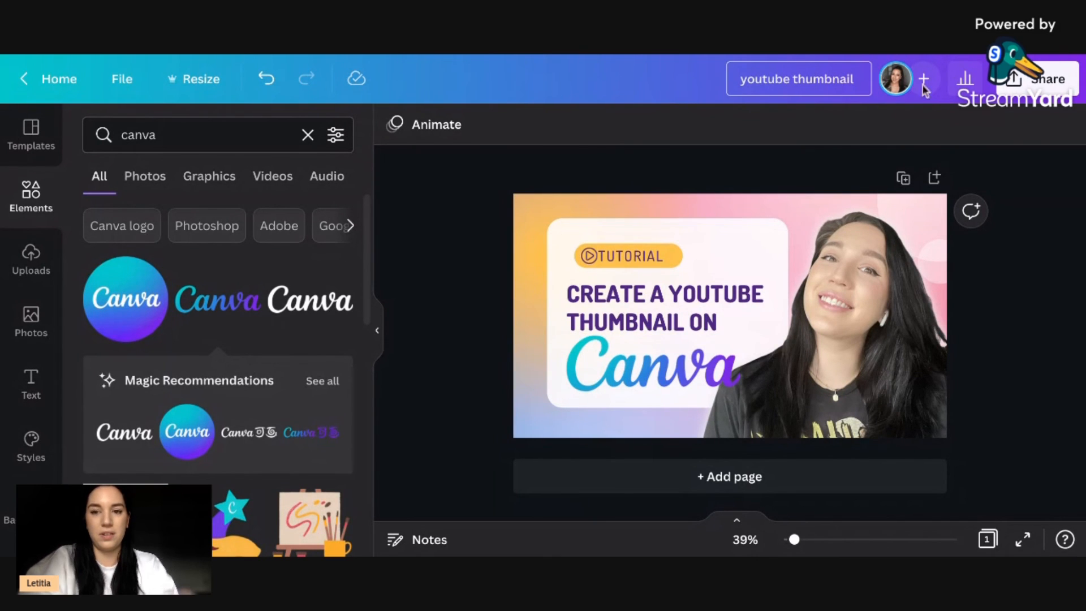
click(1029, 173)
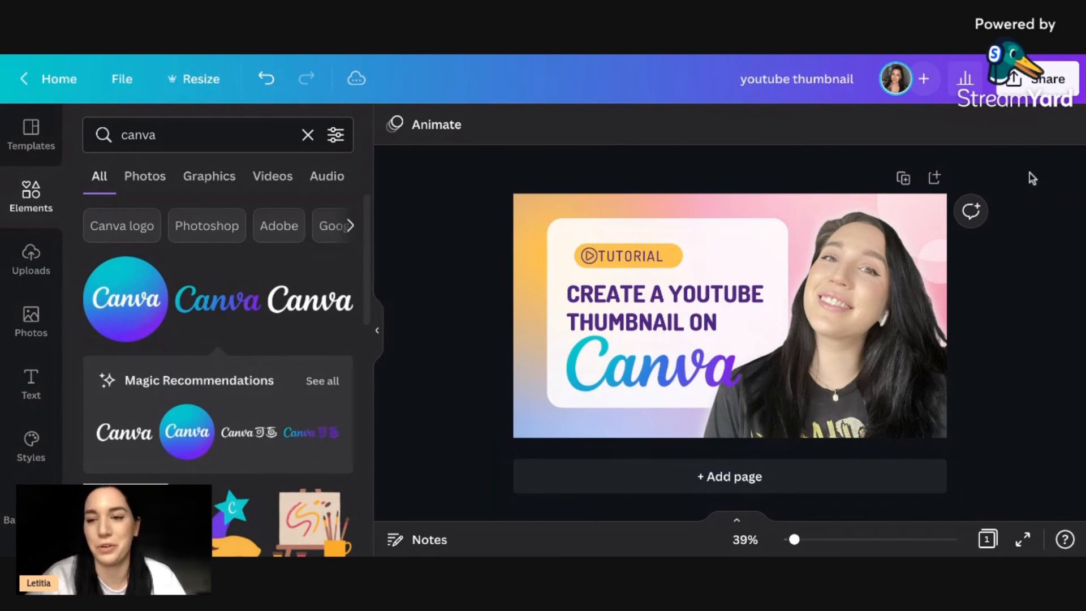
Download the finished thumbnail design as a PNG file at 1280 × 720 px.
click(1028, 91)
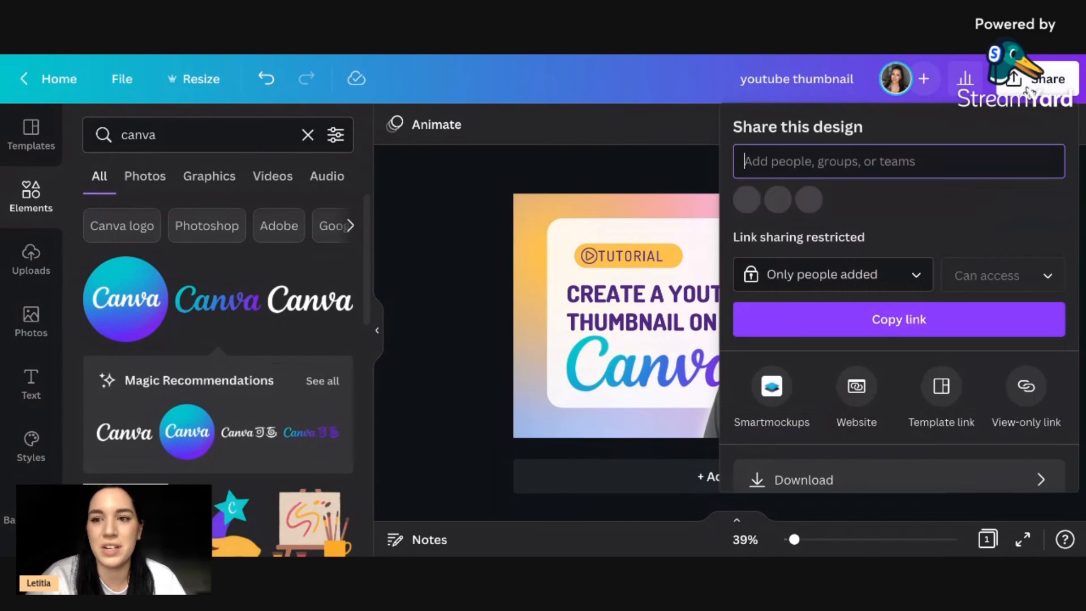
scroll(812, 410, down, 3)
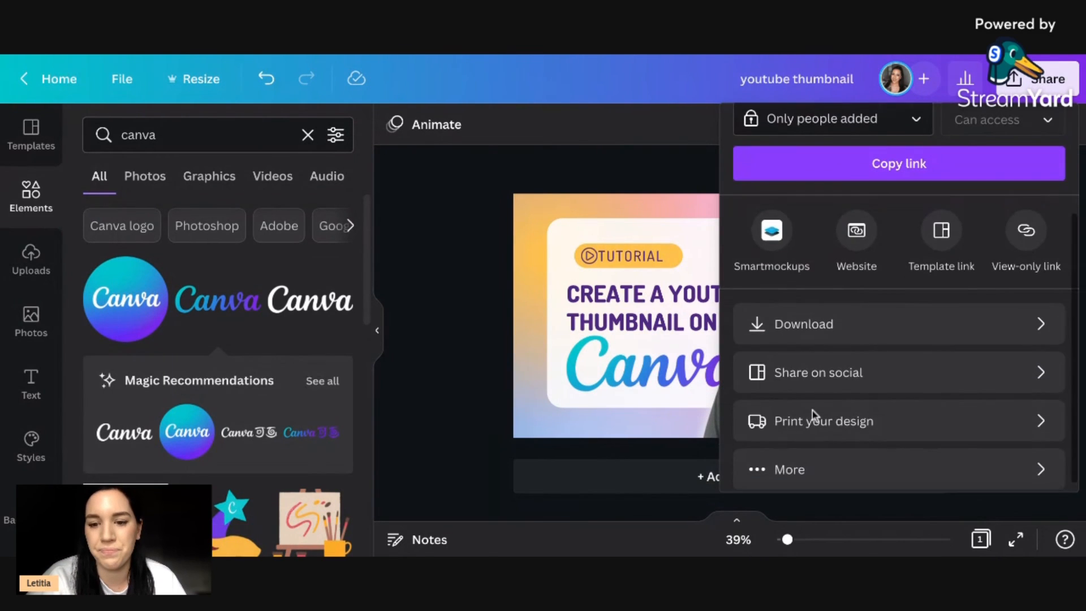
click(799, 338)
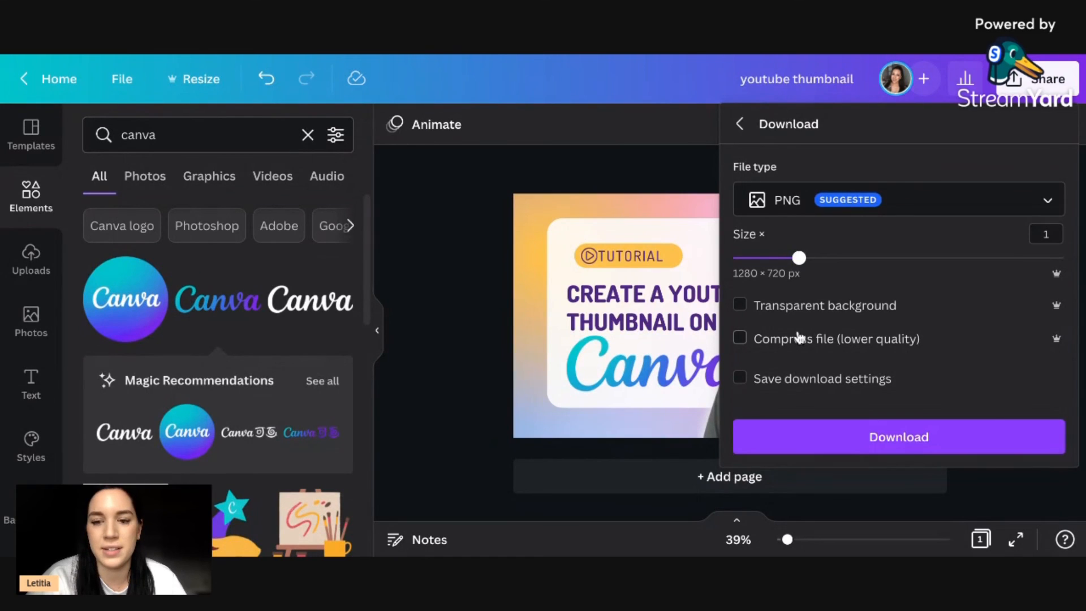
click(795, 428)
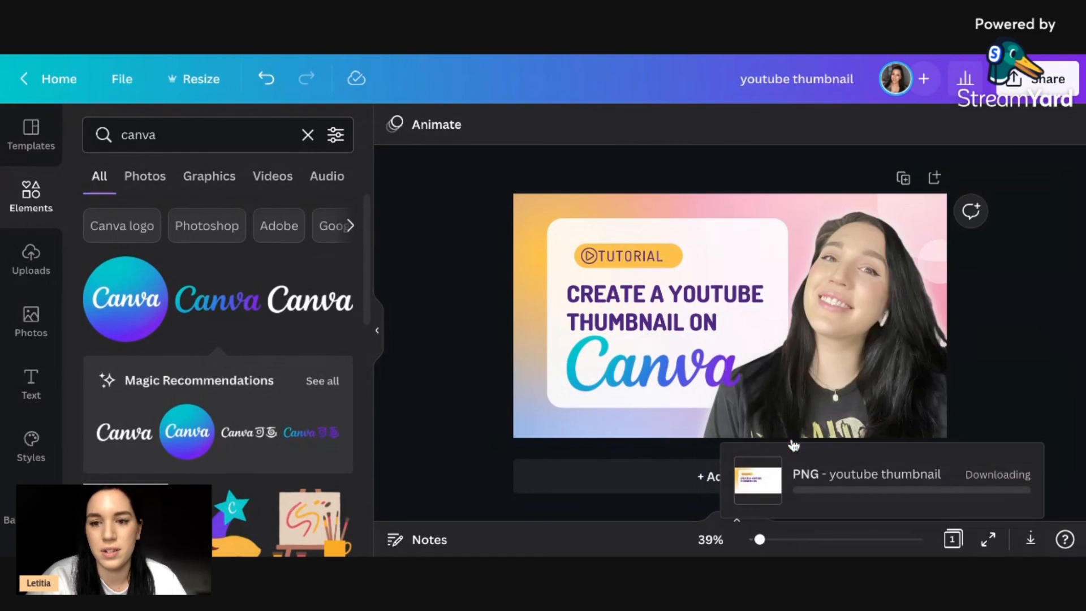